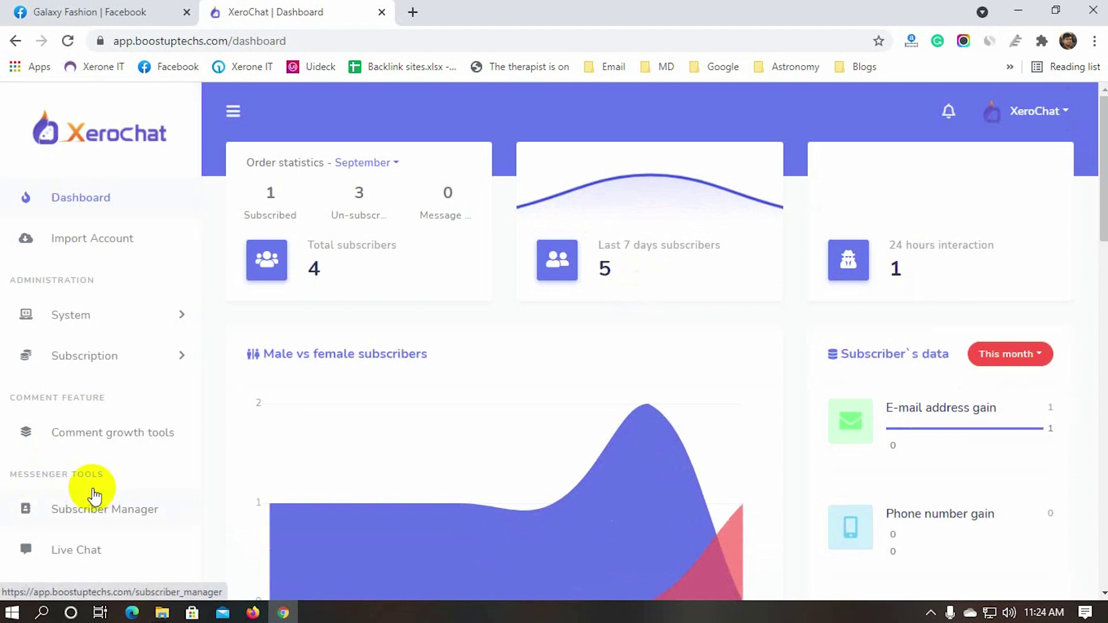
# Go to Live Chat in the sidebar and open the page dropdown to choose Galaxy Fashion
pyautogui.scroll(-2, 92, 494)
pyautogui.scroll(-1, 94, 496)
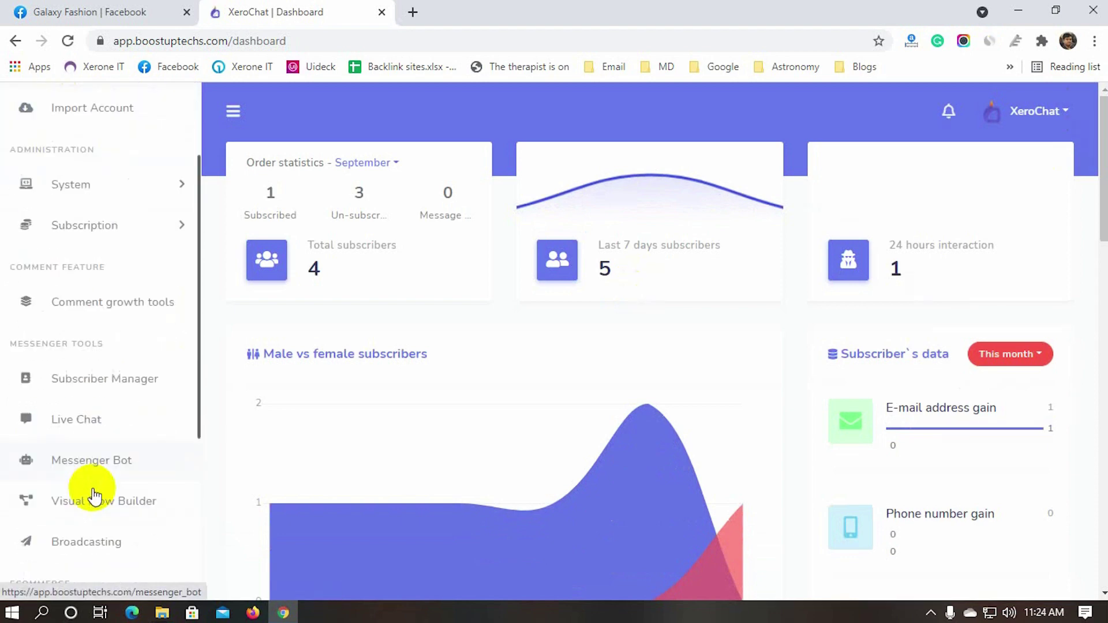
pyautogui.click(69, 405)
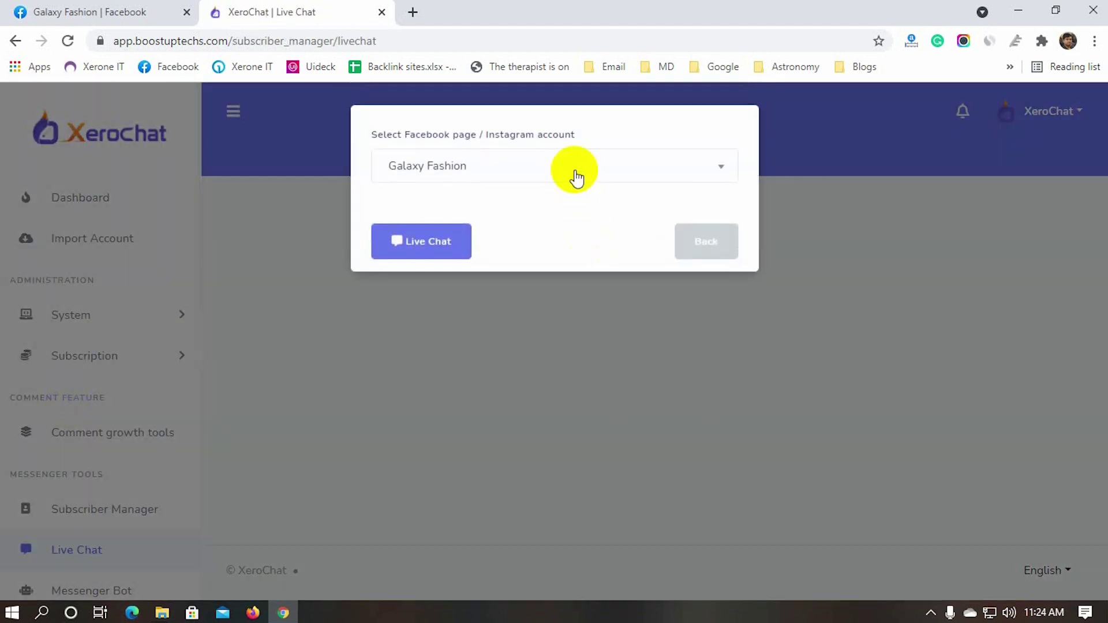
pyautogui.click(576, 173)
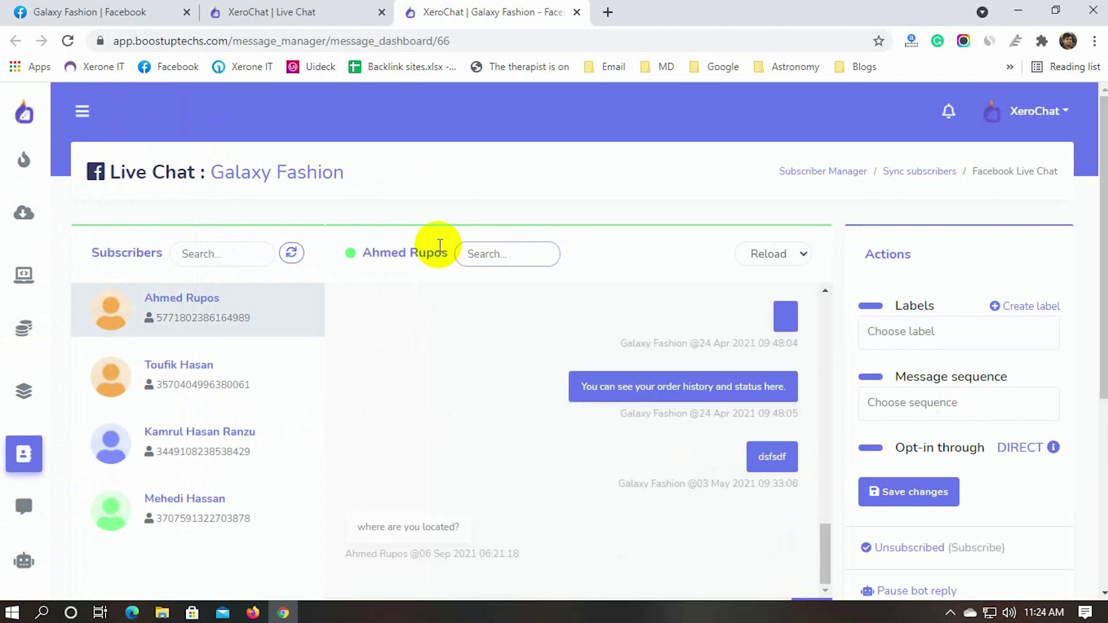
pyautogui.scroll(-2, 265, 549)
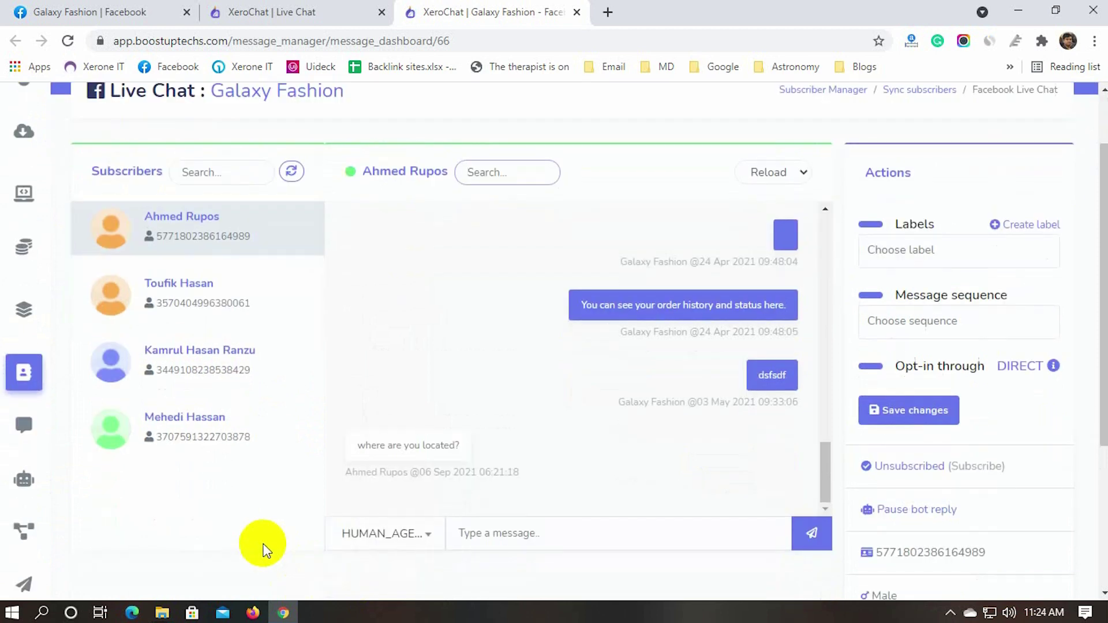
pyautogui.click(495, 534)
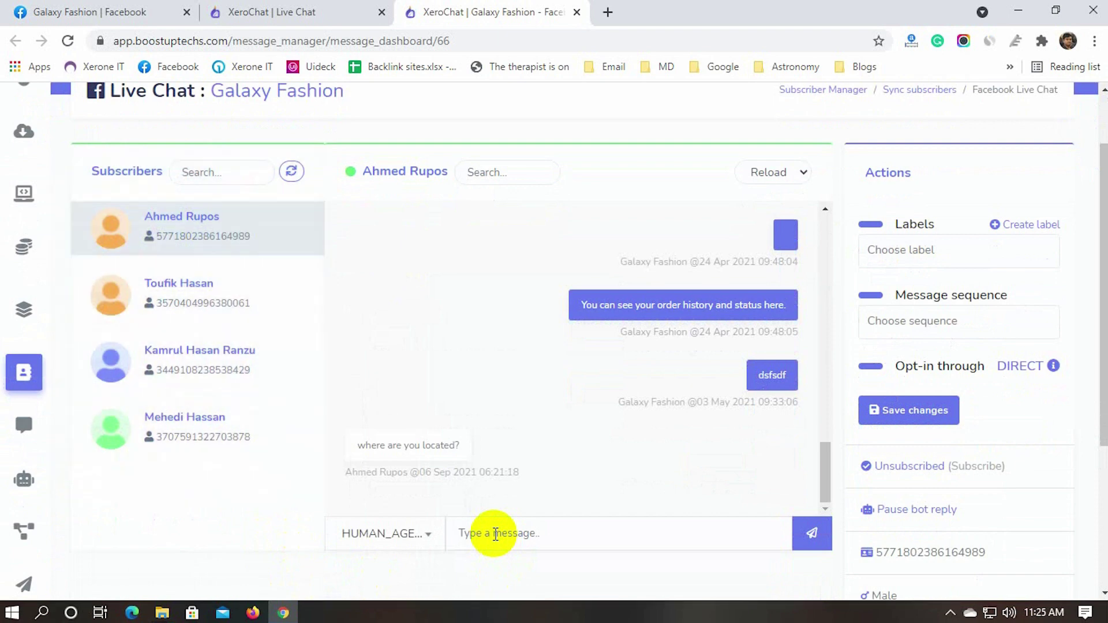
pyautogui.write('We are located at Go')
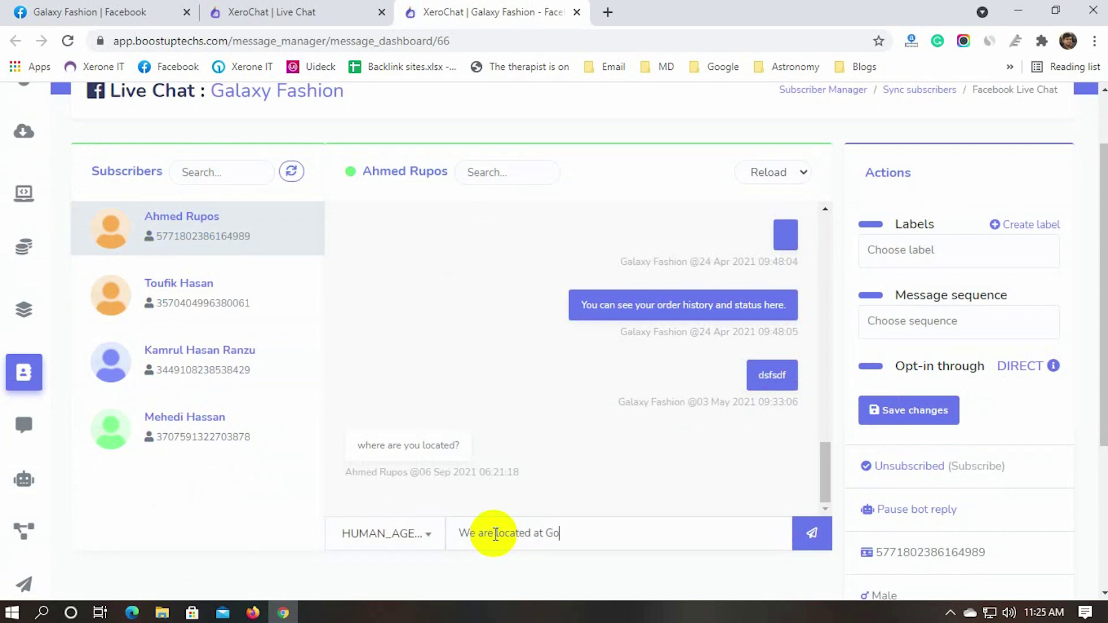
pyautogui.press('BackSpace')
pyautogui.press('BackSpace')
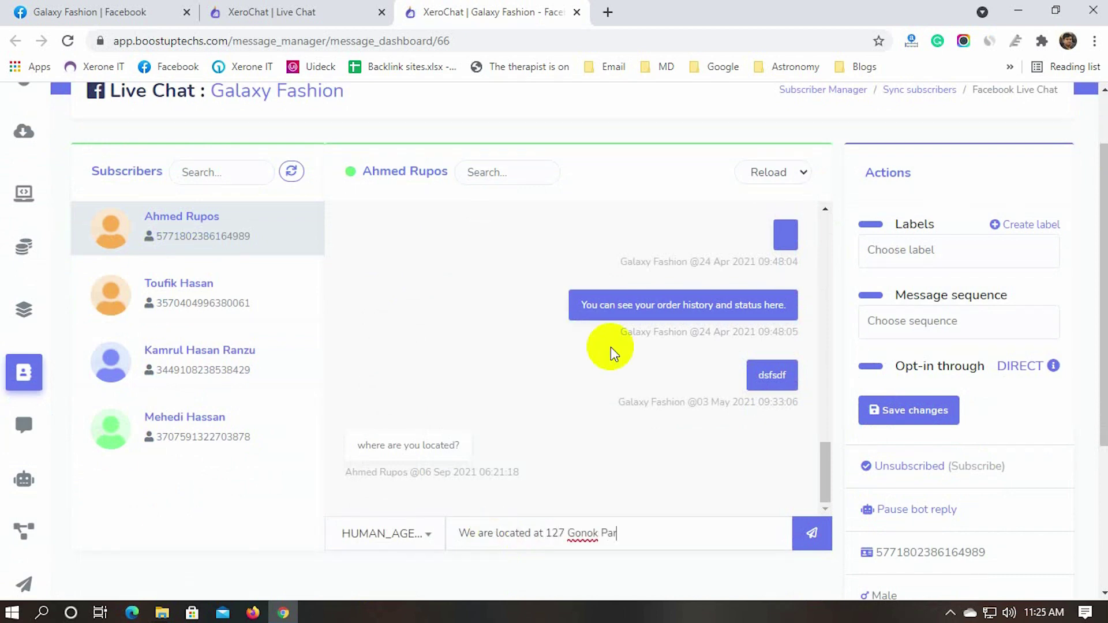
pyautogui.click(811, 532)
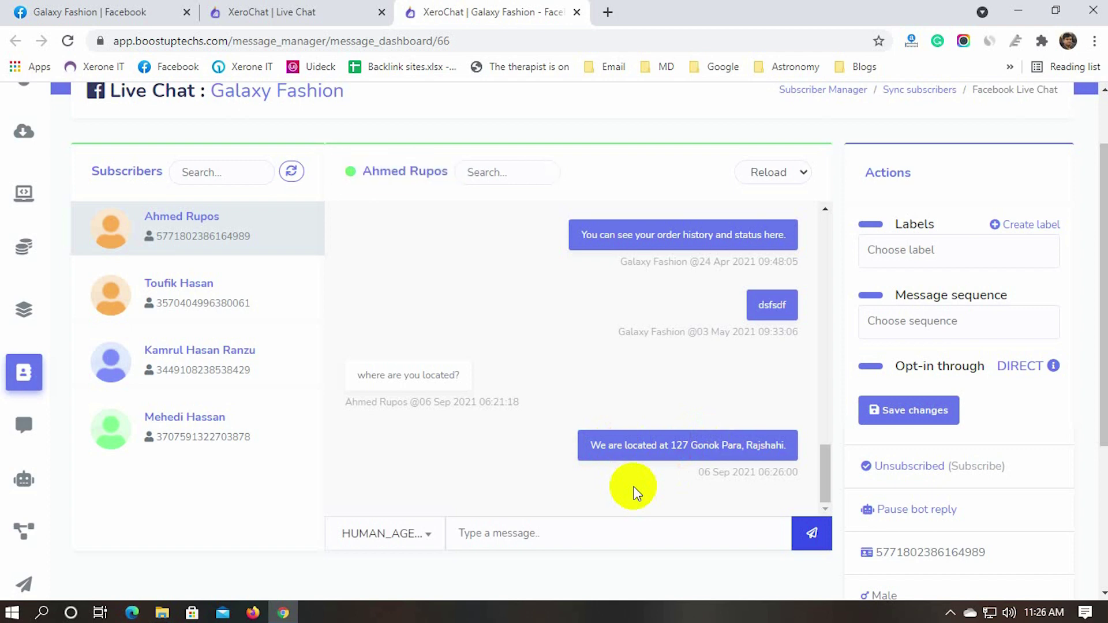
# Scroll the chat and highlight the subscriber's 'Thank you very much.' reply
pyautogui.scroll(-1, 299, 549)
pyautogui.scroll(-3, 483, 355)
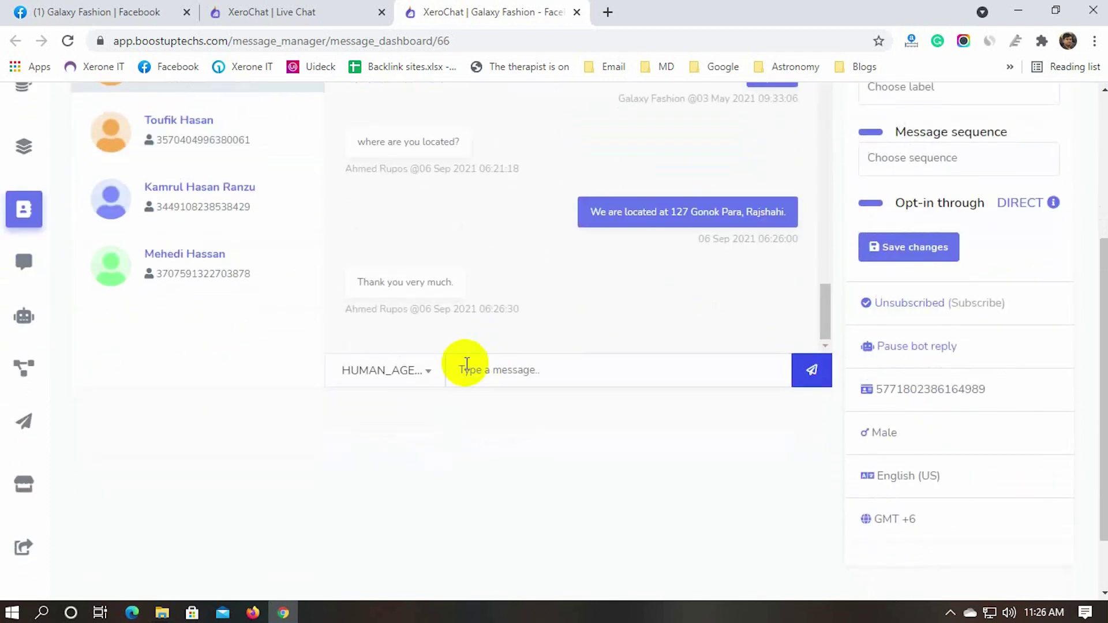
pyautogui.scroll(2, 457, 458)
pyautogui.moveTo(362, 368); pyautogui.dragTo(438, 364)
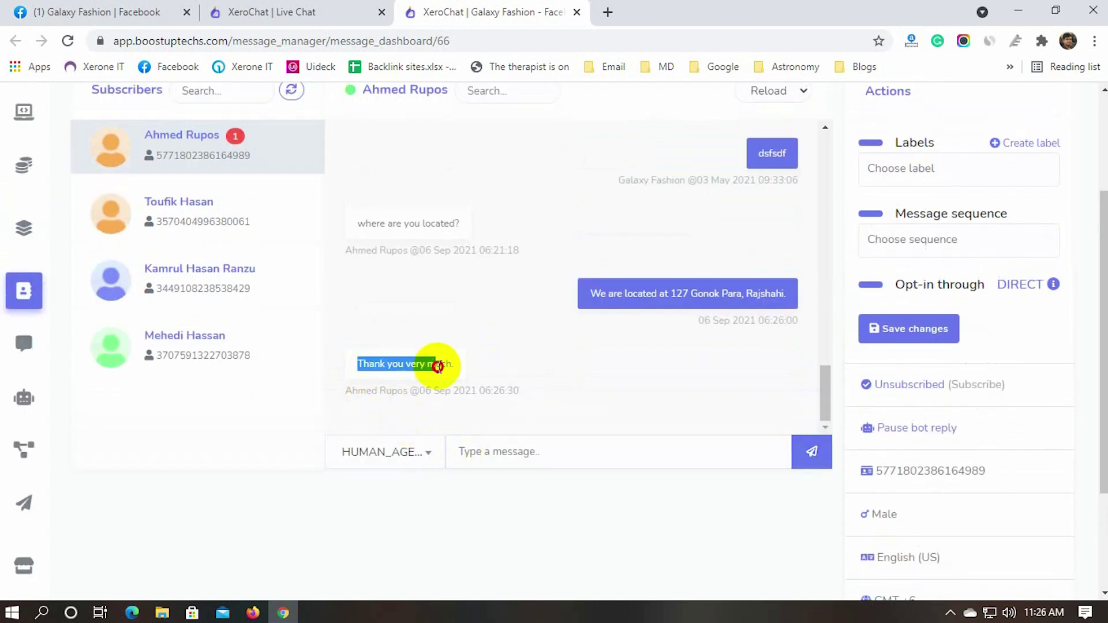
# Open another subscriber's conversation and send them 'Hello'
pyautogui.click(571, 371)
pyautogui.click(215, 297)
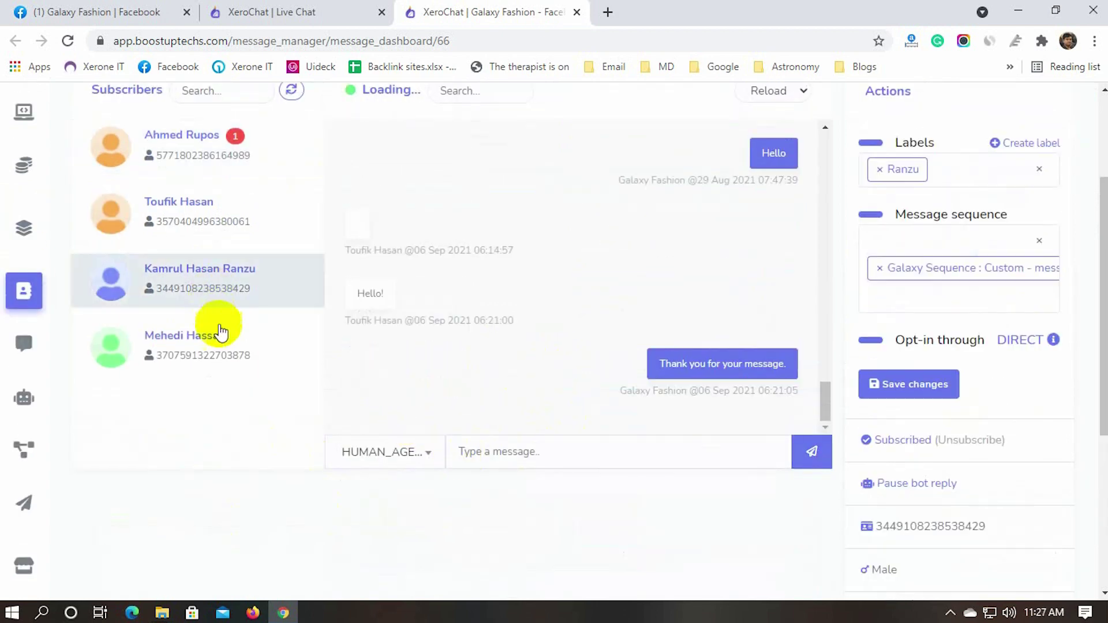
pyautogui.click(500, 450)
pyautogui.write('Hello')
pyautogui.press('Return')
# Refresh the Subscribers list and check the Reload interval choices without changing them
pyautogui.scroll(1, 500, 468)
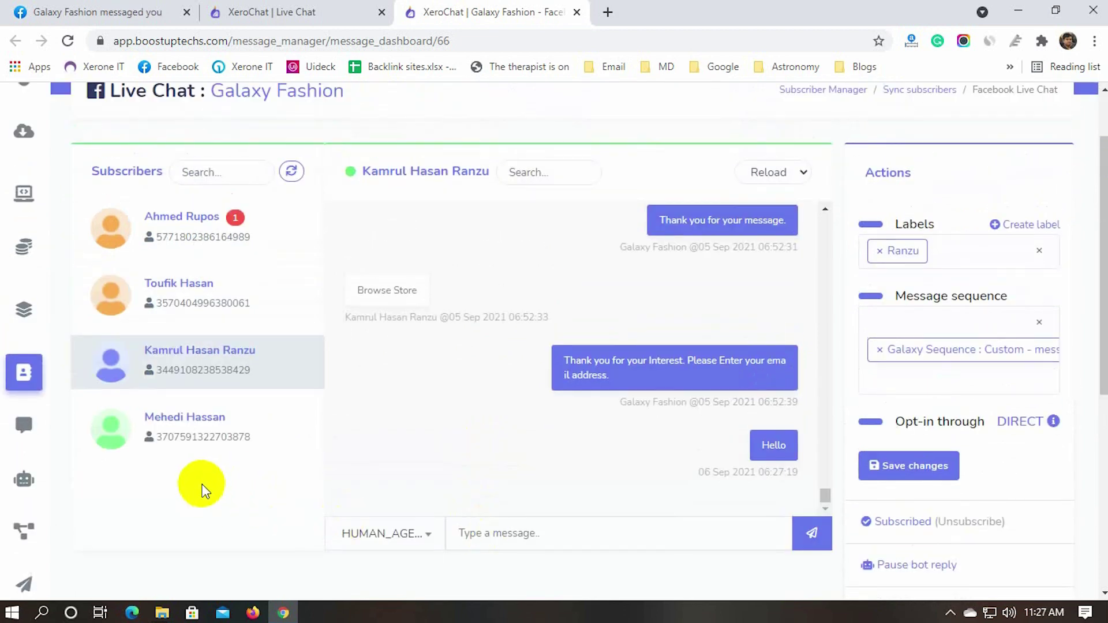
pyautogui.scroll(1, 223, 480)
pyautogui.click(292, 254)
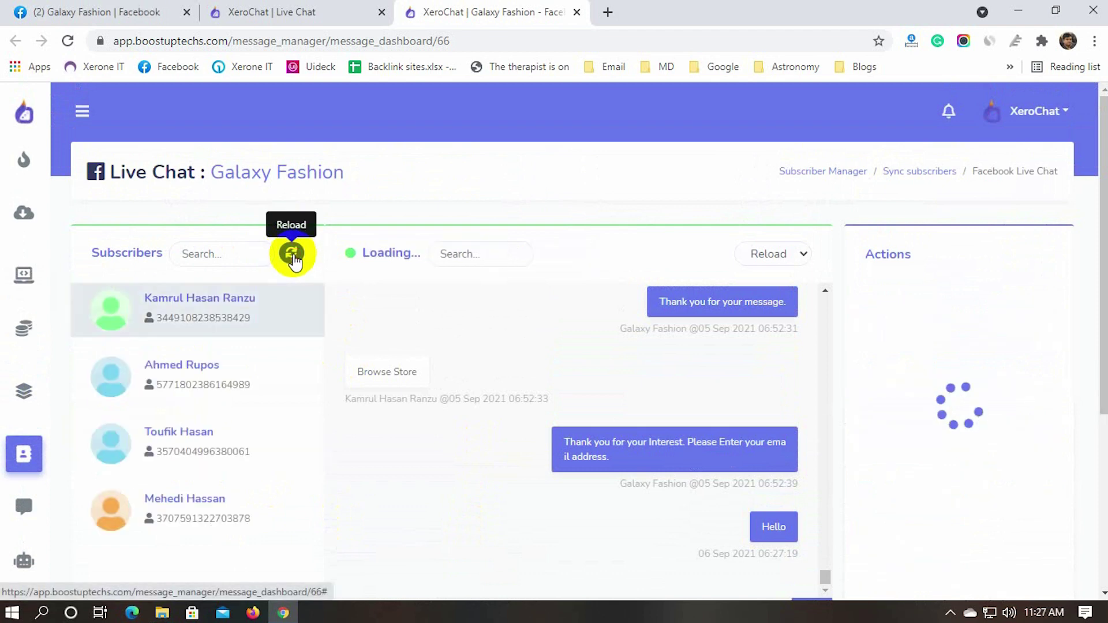
pyautogui.click(792, 255)
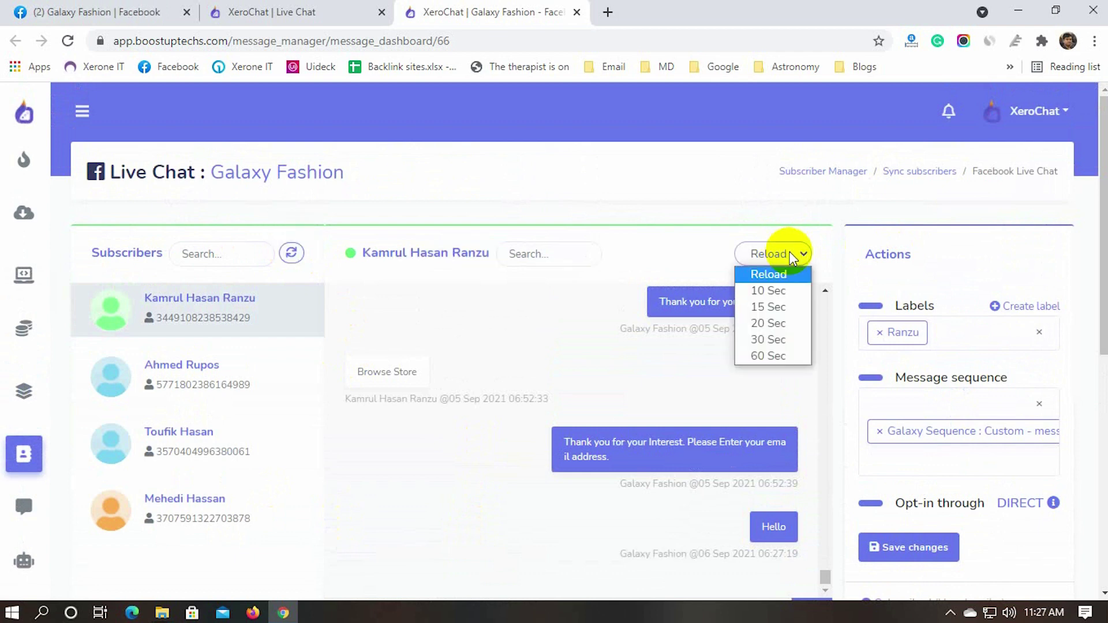
pyautogui.click(743, 208)
# Open another subscriber's conversation and start a new label from the Choose label field
pyautogui.scroll(-1, 664, 222)
pyautogui.click(194, 364)
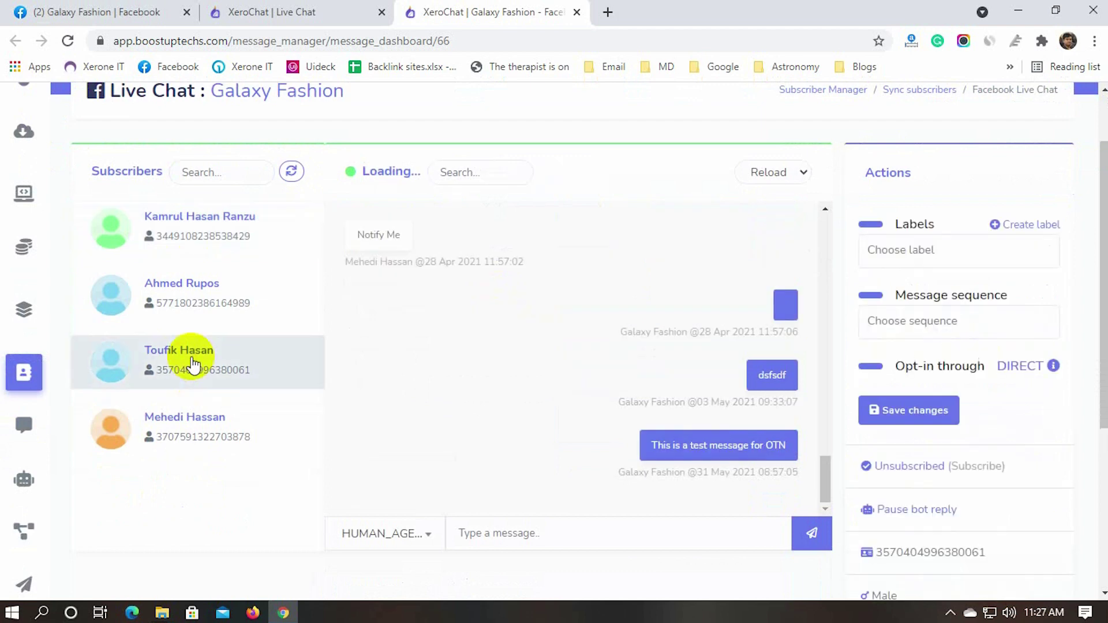
pyautogui.scroll(-2, 1034, 430)
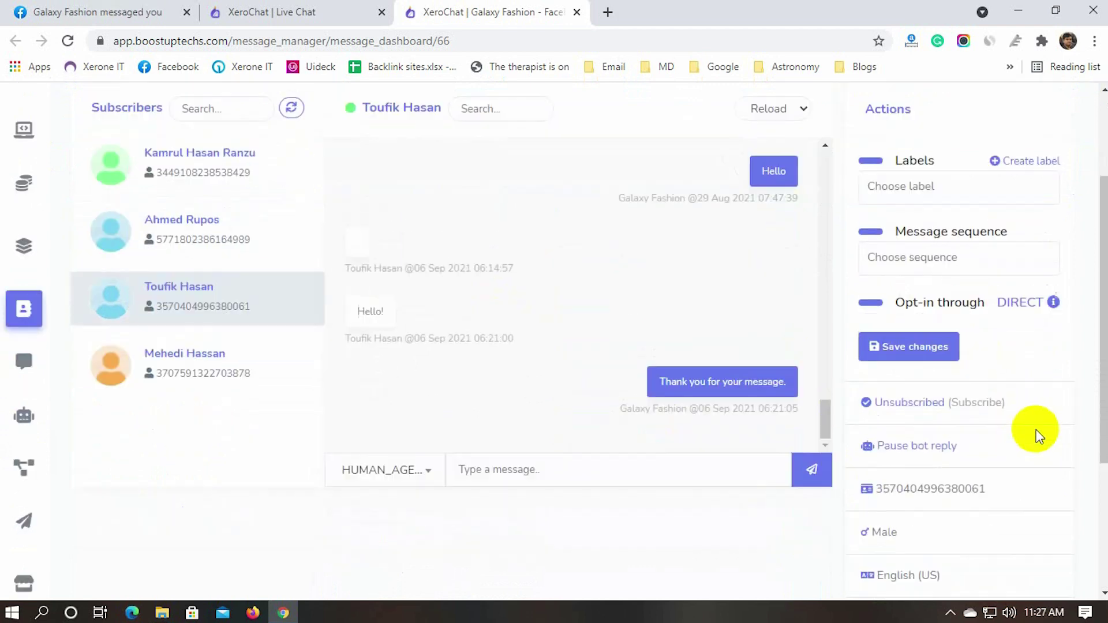
pyautogui.scroll(-1, 1036, 435)
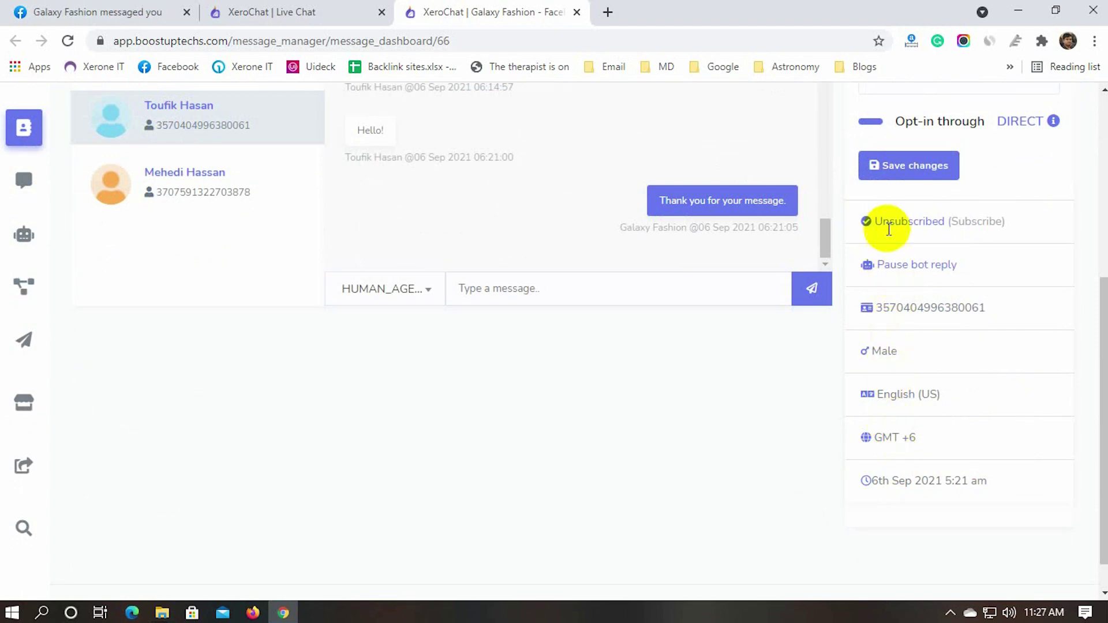
pyautogui.scroll(4, 888, 247)
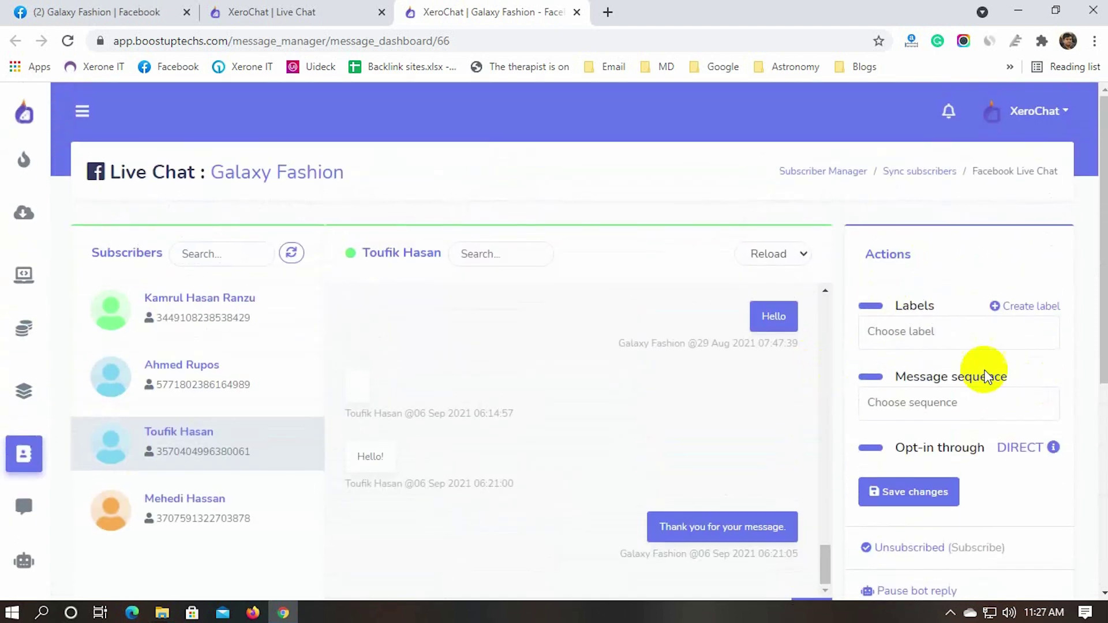
pyautogui.click(901, 333)
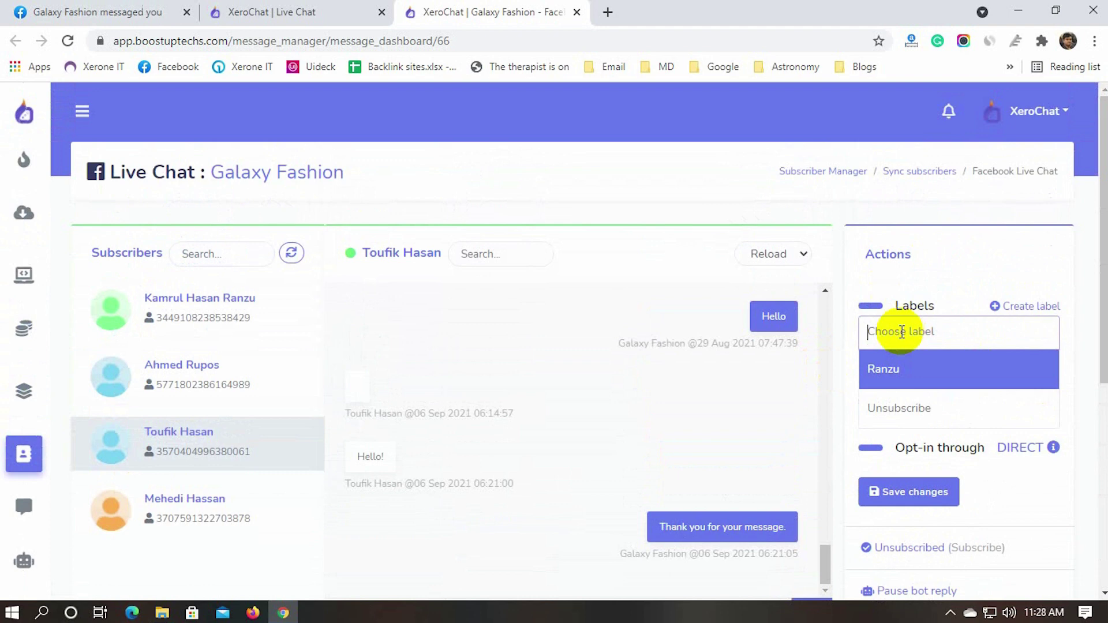
pyautogui.click(1030, 306)
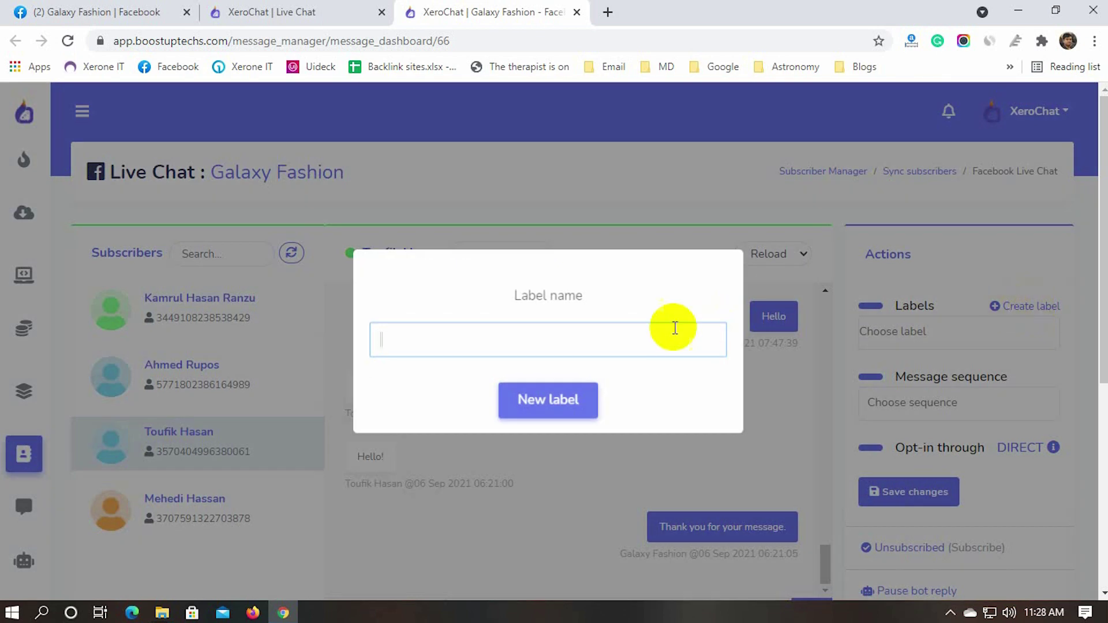
# Create a label named 'Live Chat' and attach it to this subscriber
pyautogui.write('Live Chat')
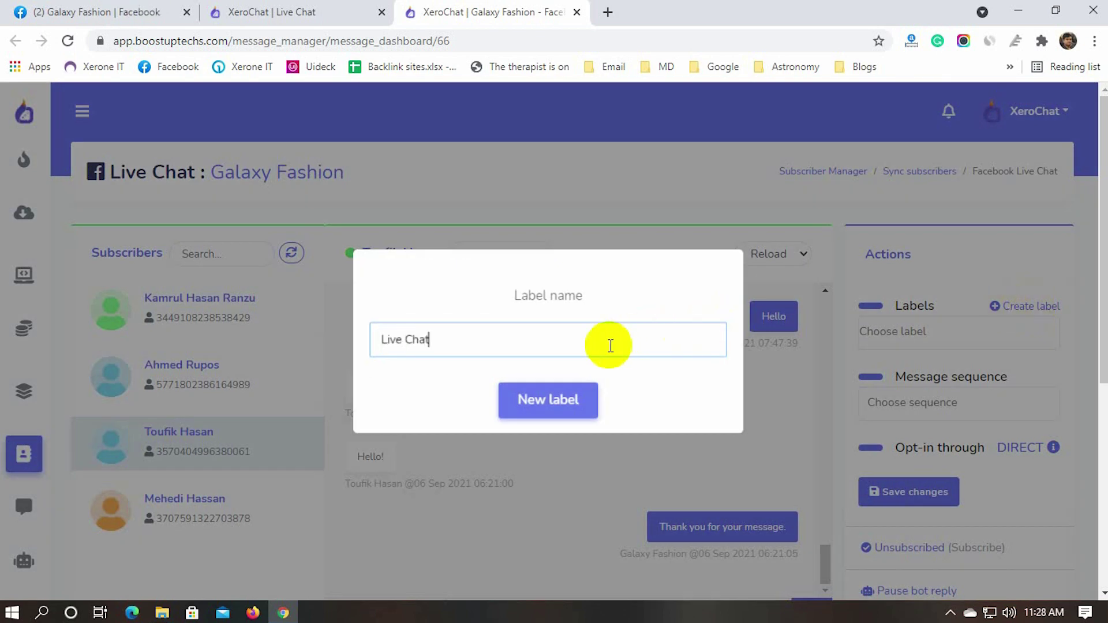
pyautogui.click(546, 399)
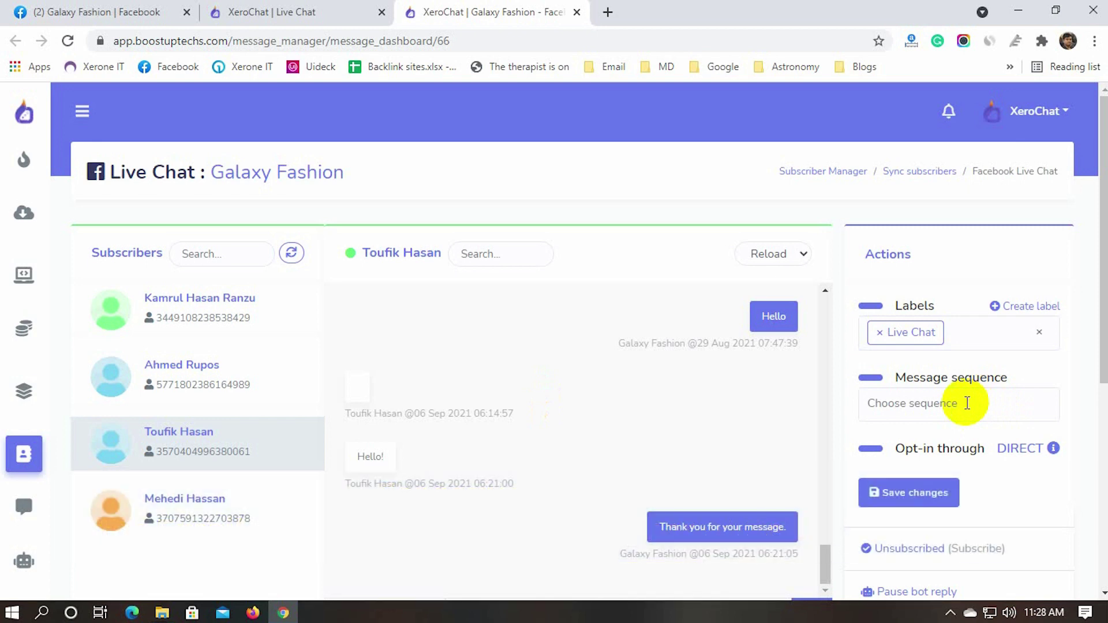
pyautogui.click(966, 403)
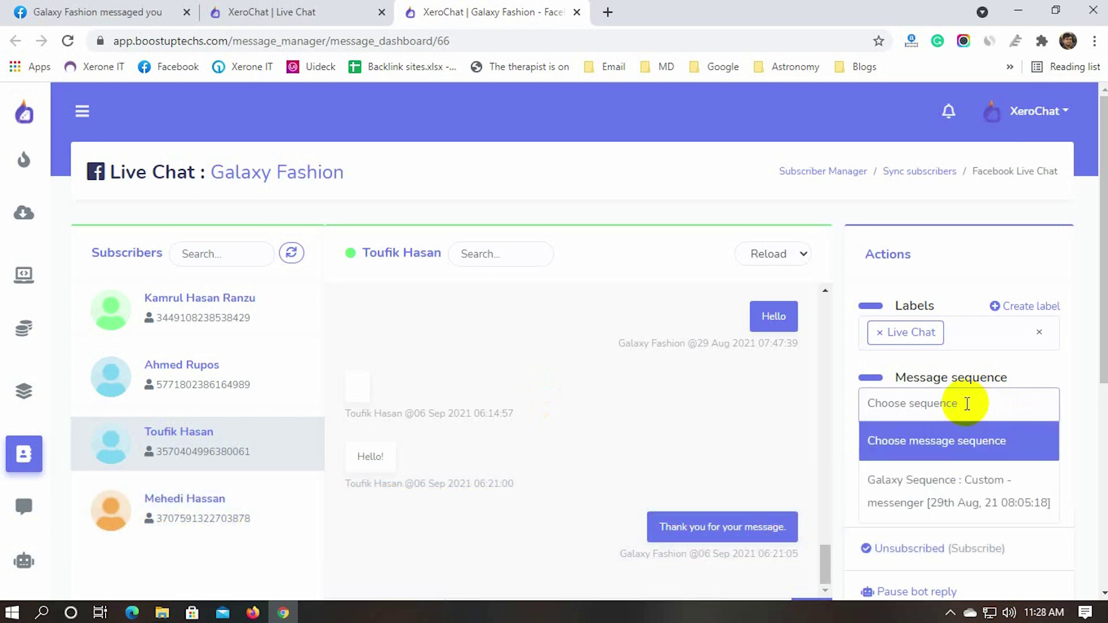
# Assign the 'Galaxy Sequence : Custom' sequence and save the subscriber's label and sequence
pyautogui.click(939, 486)
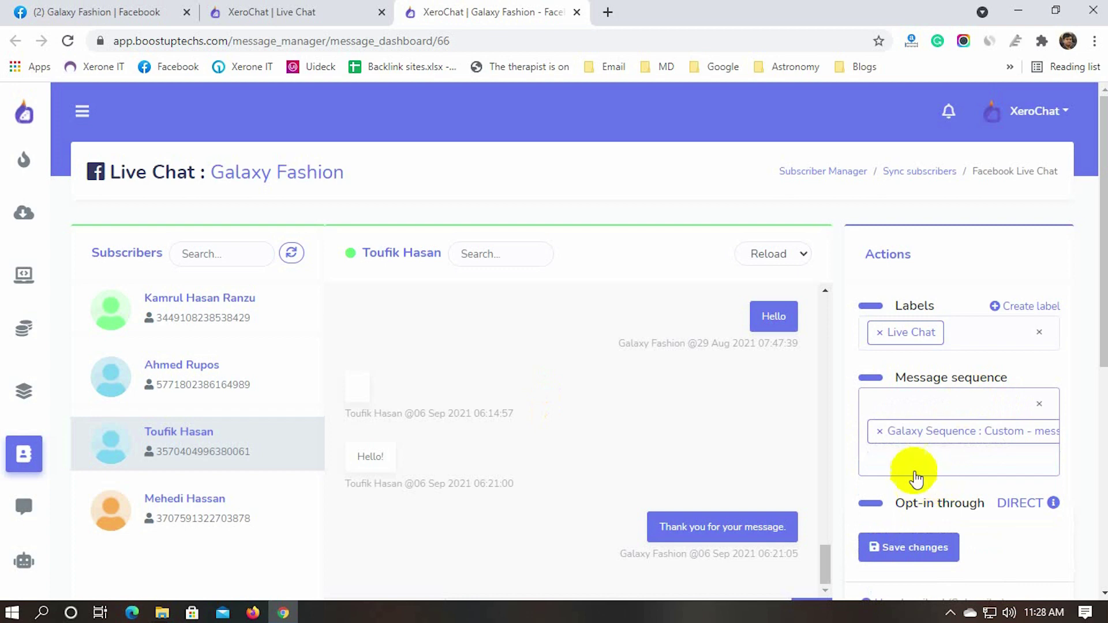
pyautogui.scroll(-1, 1081, 477)
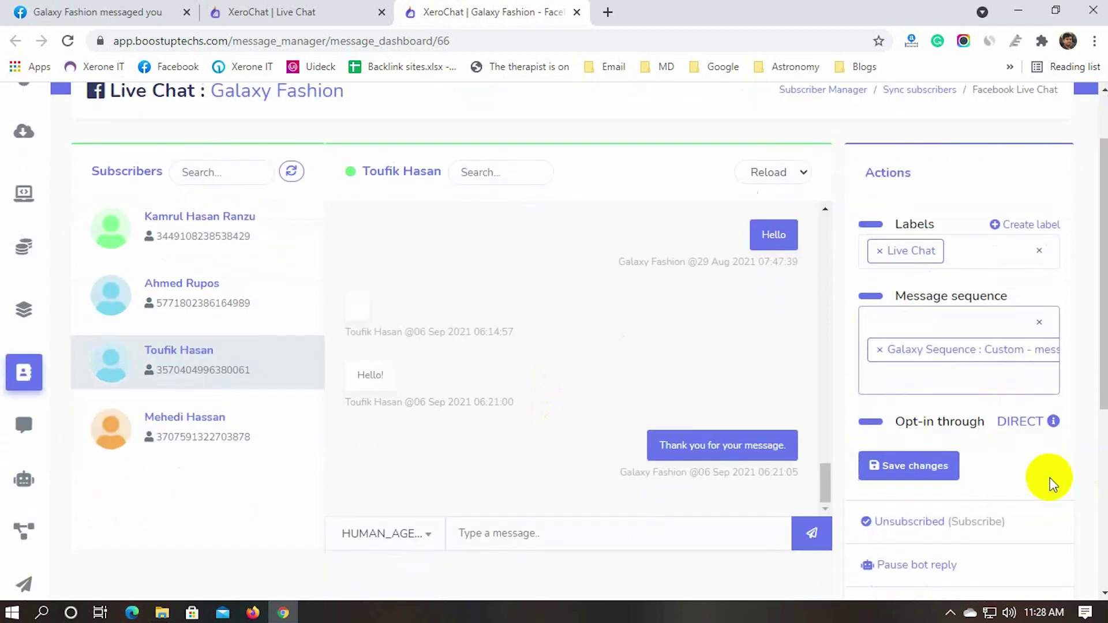
pyautogui.click(906, 469)
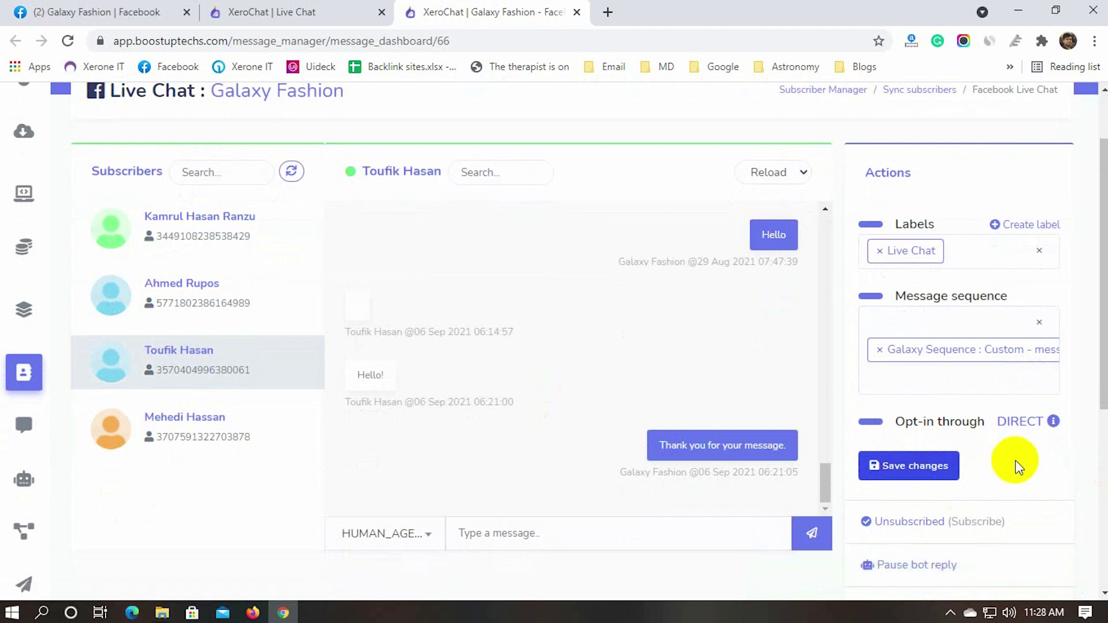
# Go to Subscriber Manager's Facebook sync for Galaxy Fashion and view its subscriber counts
pyautogui.click(282, 12)
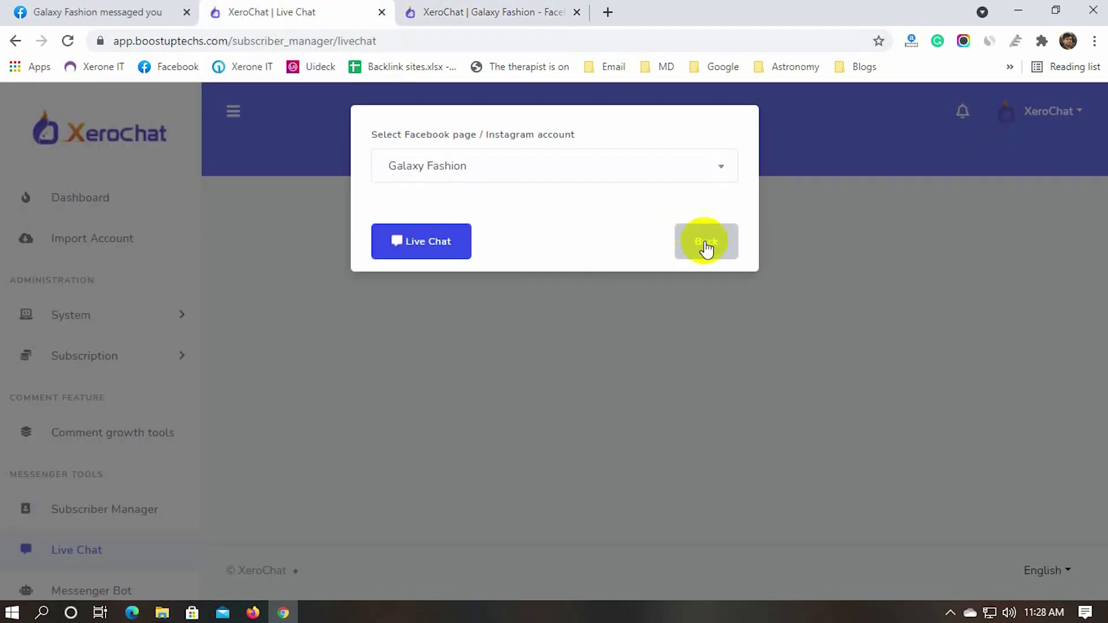
pyautogui.click(704, 241)
pyautogui.scroll(-3, 99, 488)
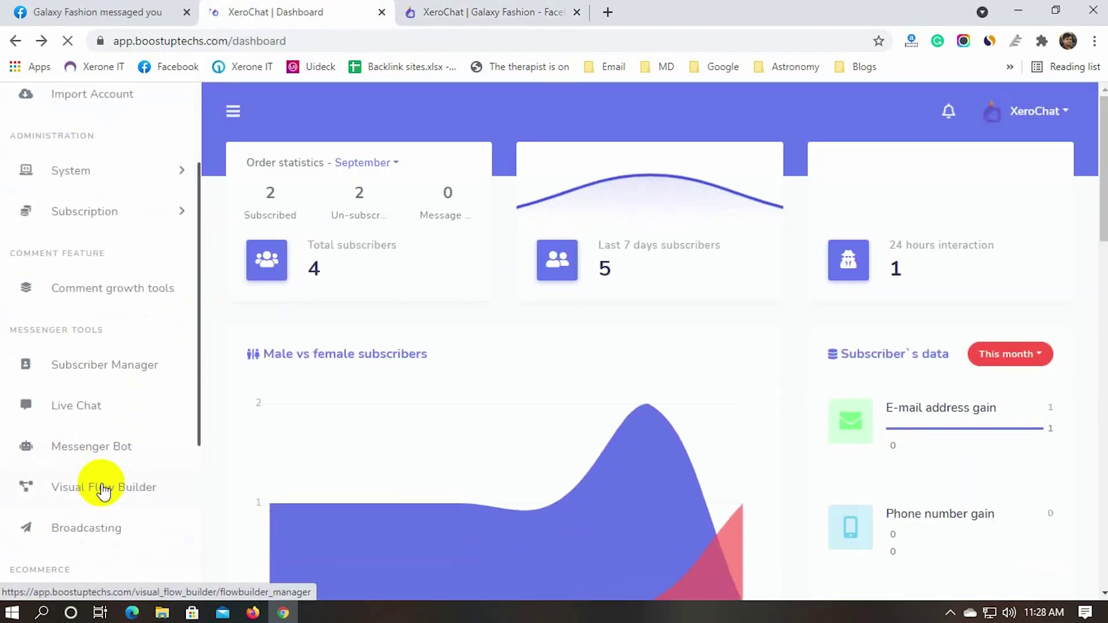
pyautogui.click(112, 375)
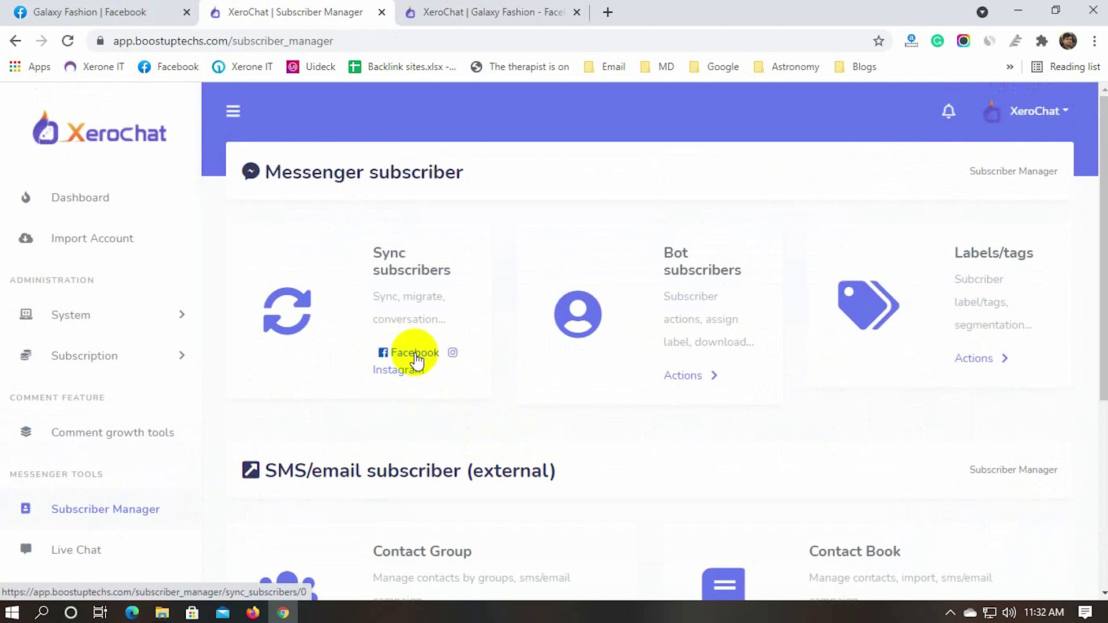
pyautogui.click(415, 354)
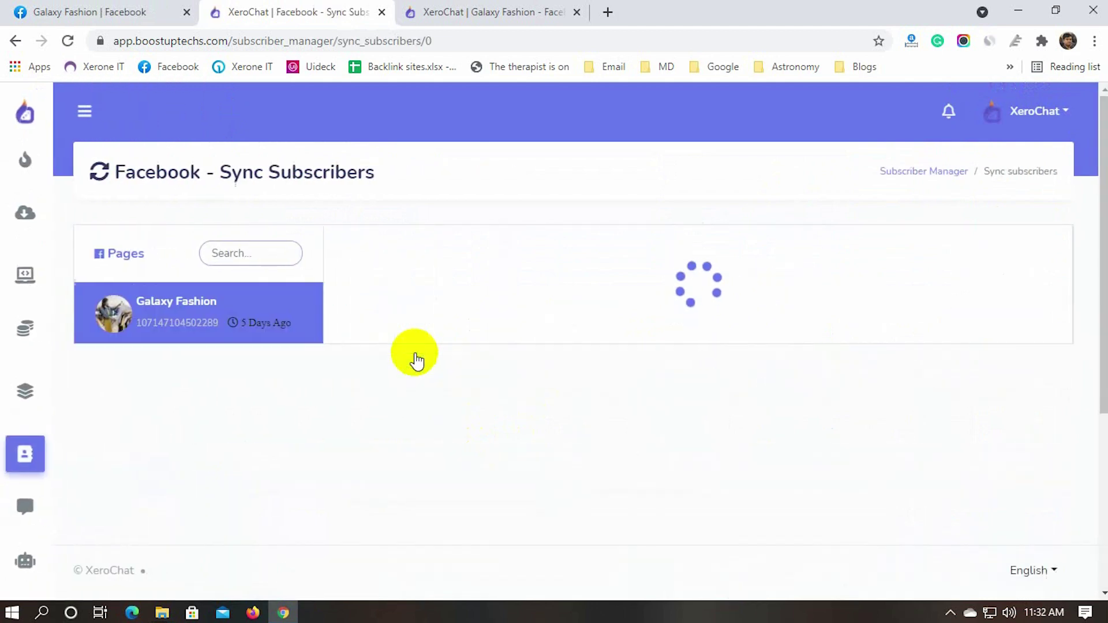
pyautogui.scroll(-4, 260, 424)
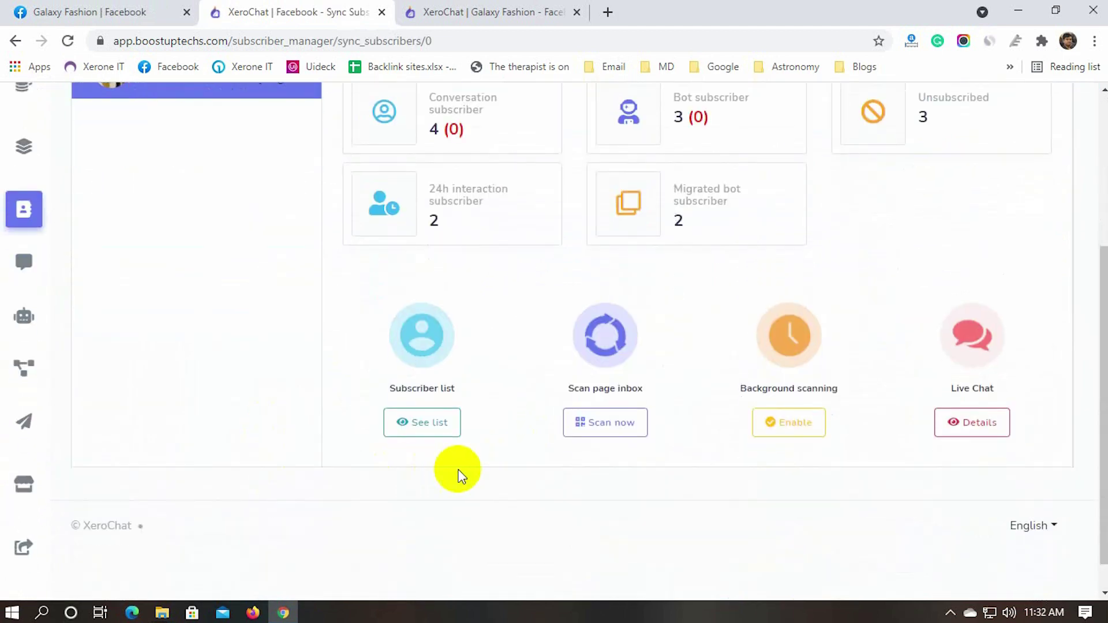
pyautogui.click(418, 424)
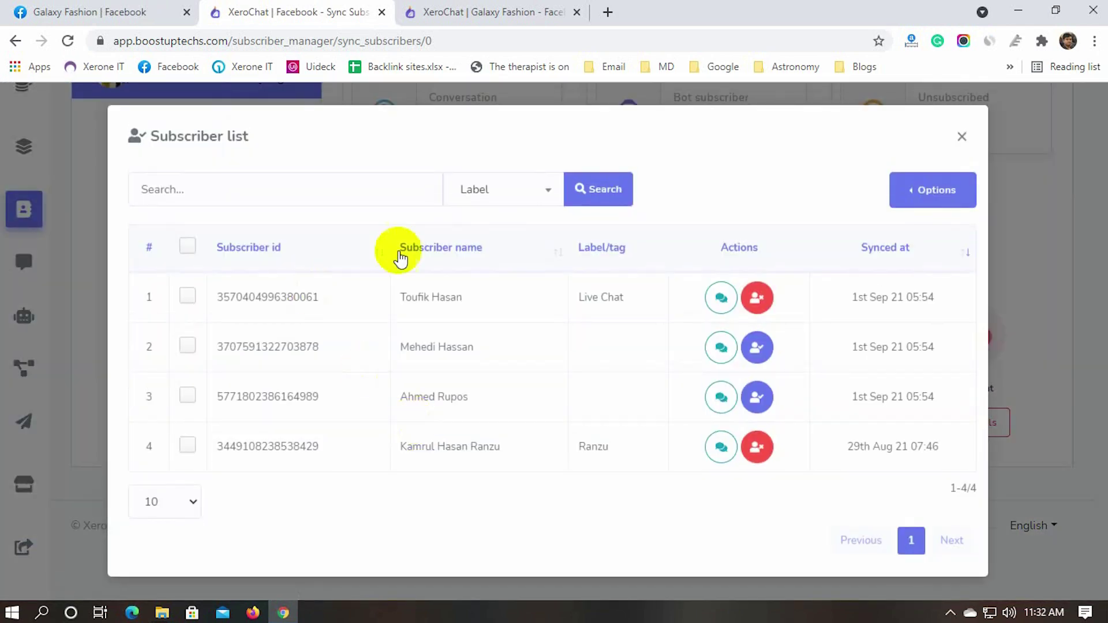
pyautogui.click(500, 194)
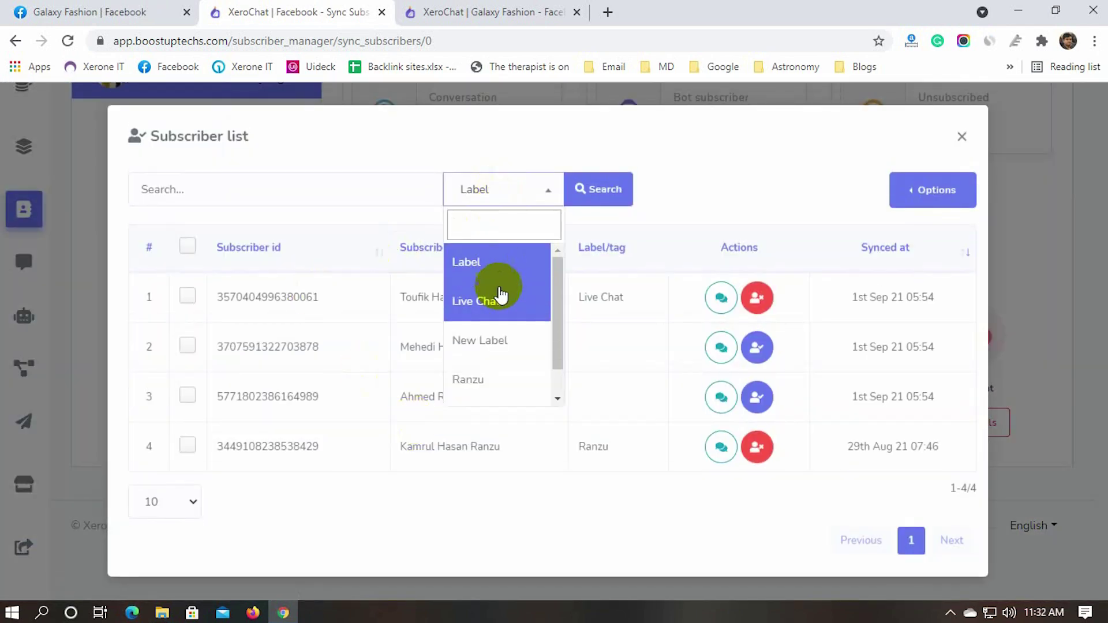
pyautogui.click(472, 306)
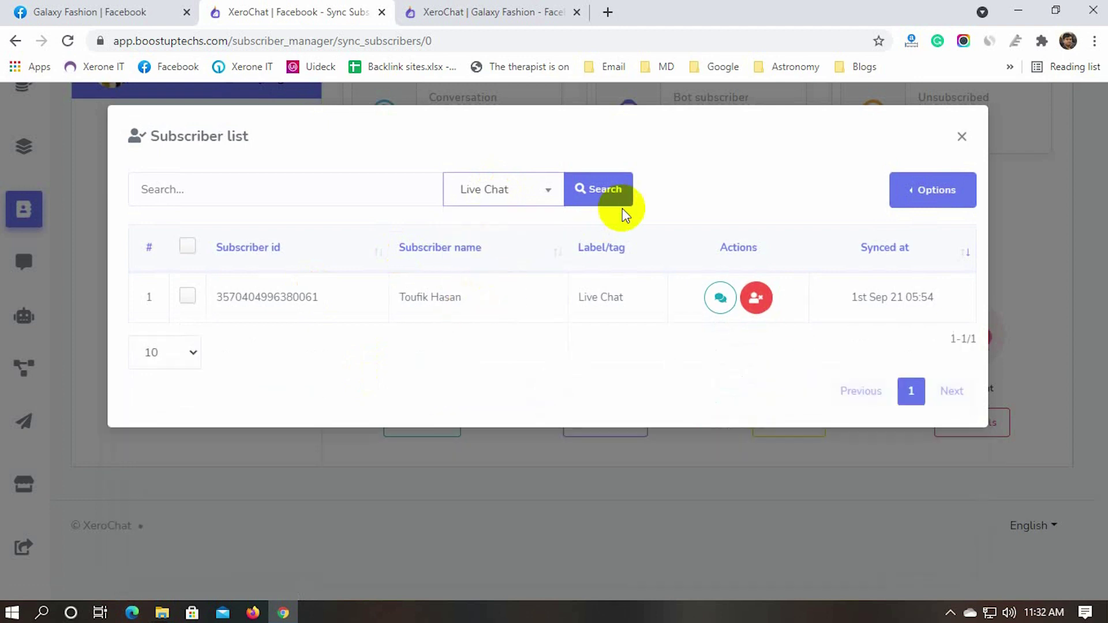
pyautogui.moveTo(322, 300); pyautogui.dragTo(213, 301)
pyautogui.moveTo(465, 297); pyautogui.dragTo(391, 296)
pyautogui.click(453, 295)
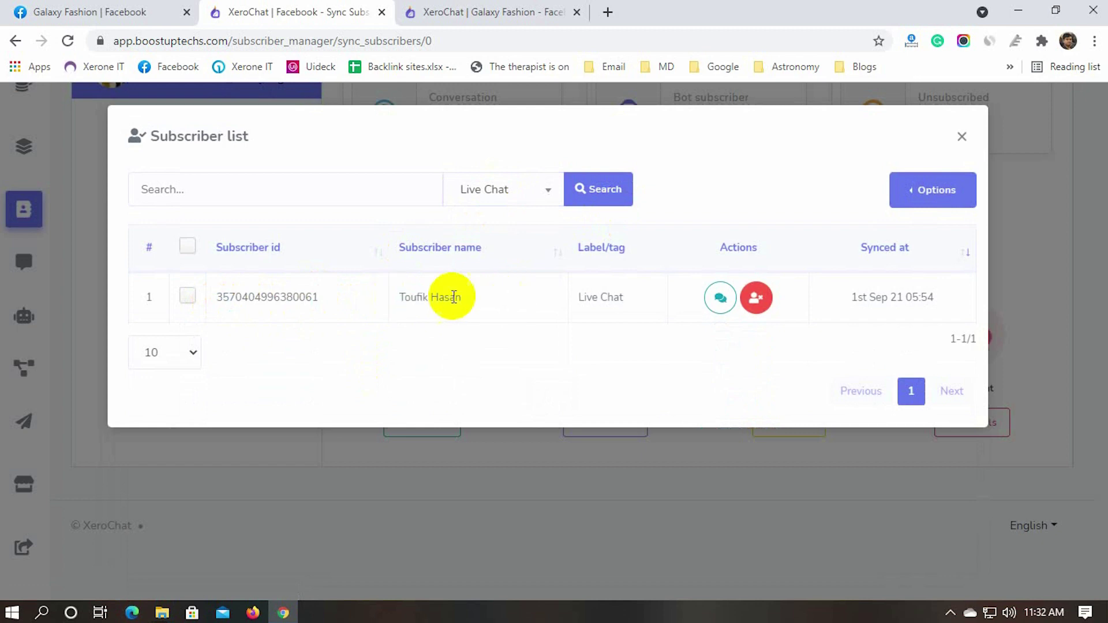
pyautogui.click(961, 137)
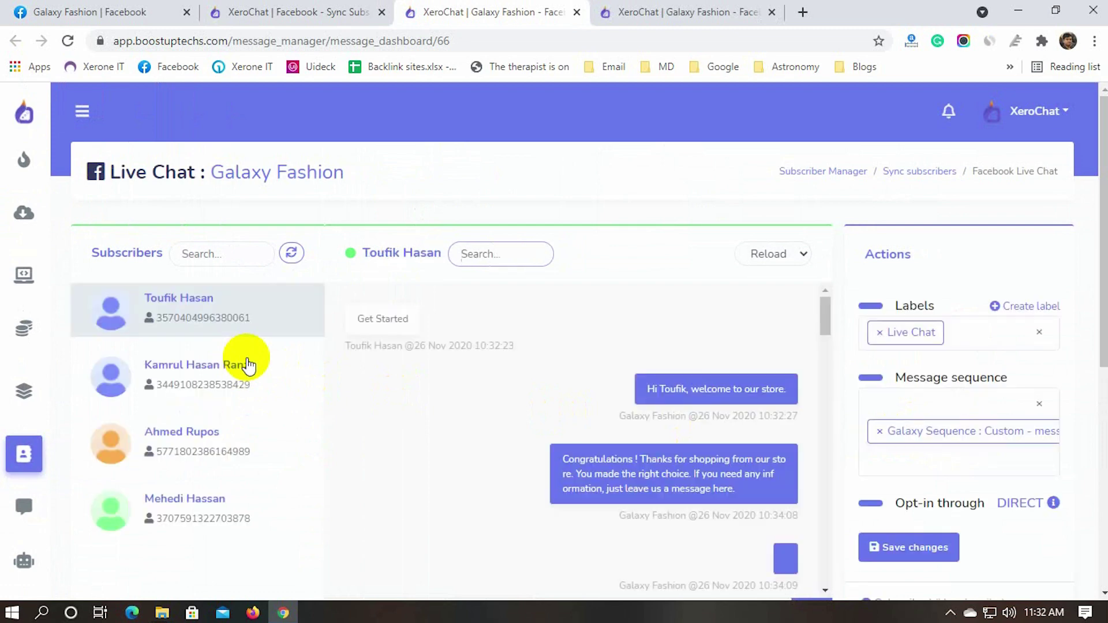
# Check the delivered '1 min message. #food#' and '#Picture# 5 minutes message' sequence bubbles
pyautogui.scroll(-4, 580, 451)
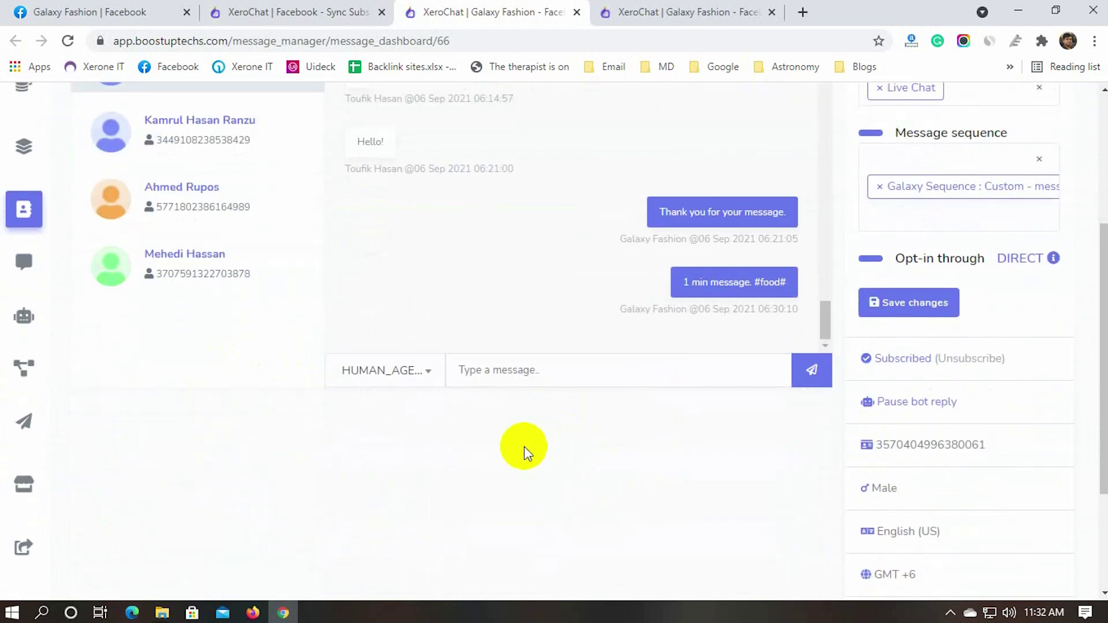
pyautogui.scroll(2, 524, 448)
pyautogui.moveTo(686, 364); pyautogui.dragTo(788, 369)
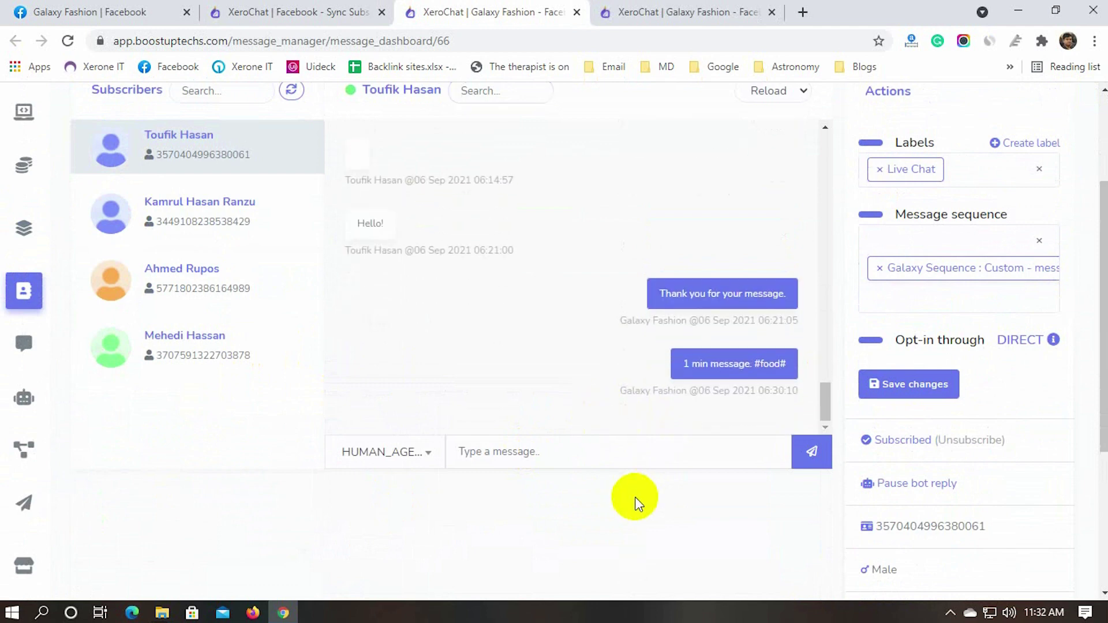
pyautogui.scroll(2, 681, 484)
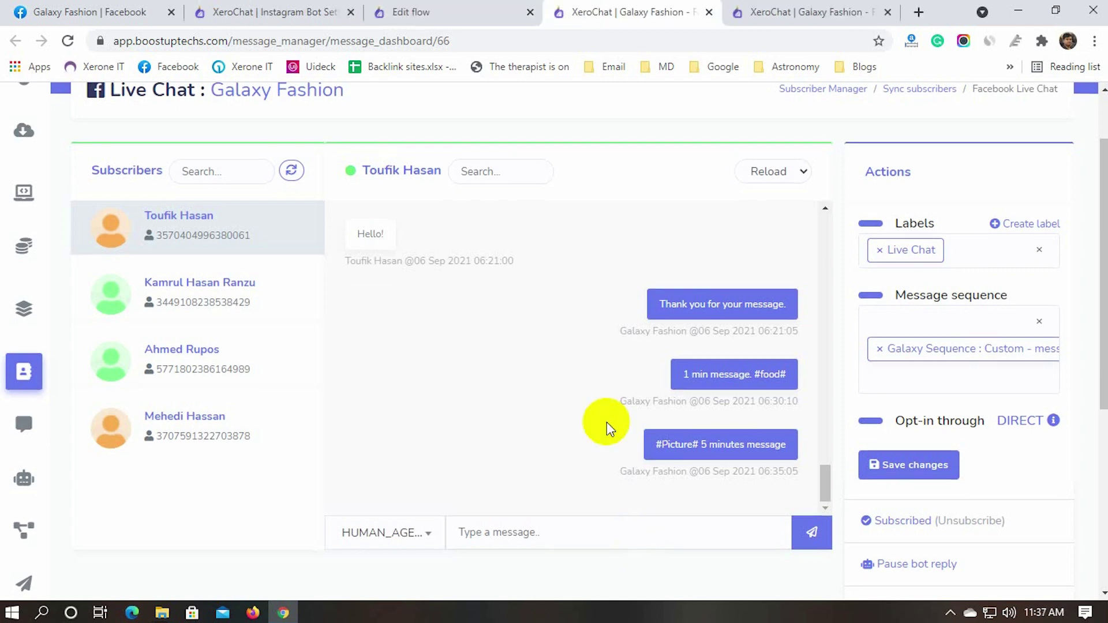
# Unsubscribe the subscriber, then subscribe them back
pyautogui.scroll(-3, 635, 450)
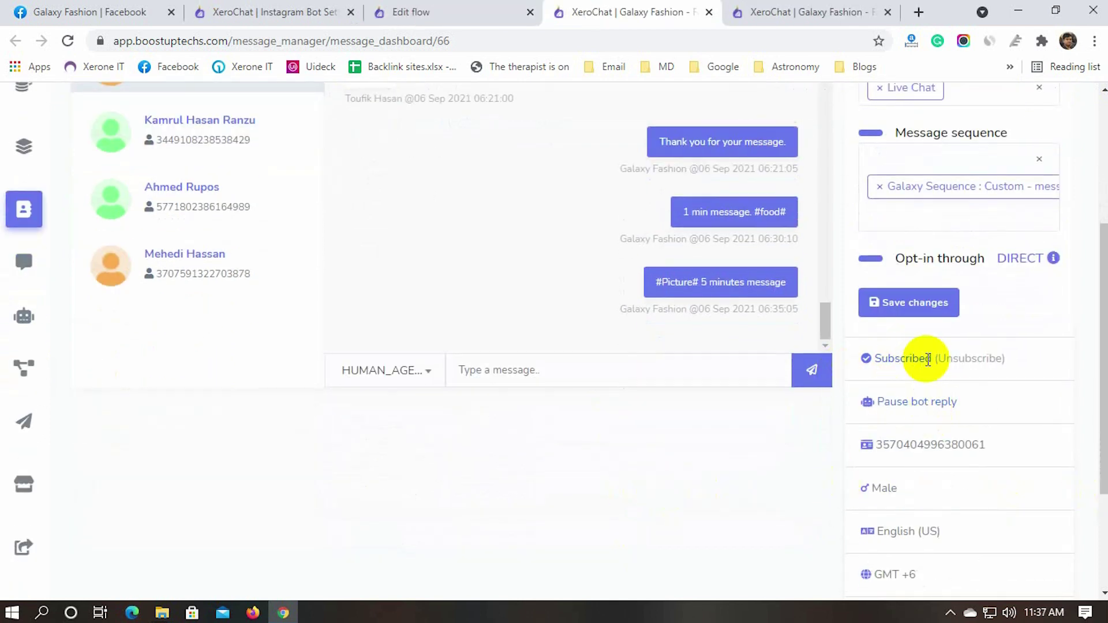
pyautogui.click(958, 360)
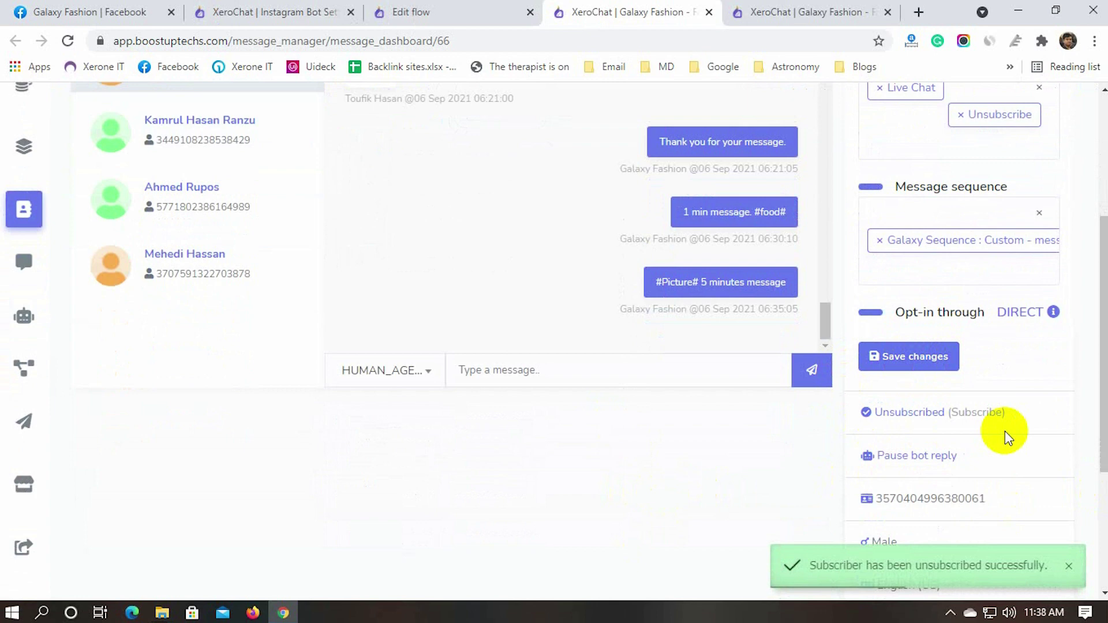
pyautogui.click(978, 413)
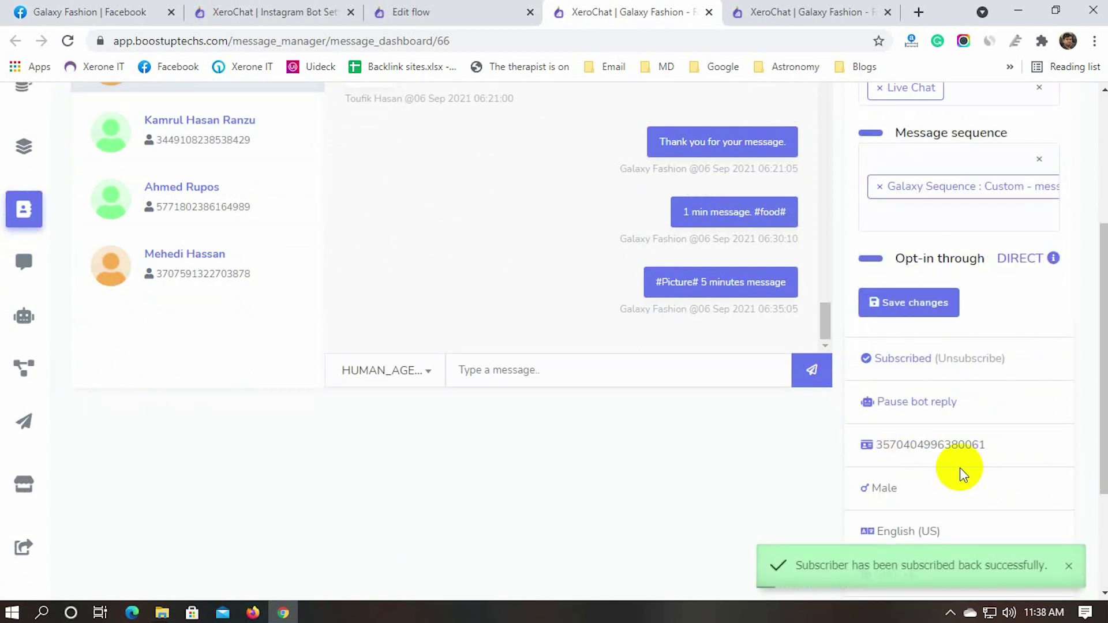
# Pause the subscriber's bot reply, then resume it
pyautogui.click(909, 404)
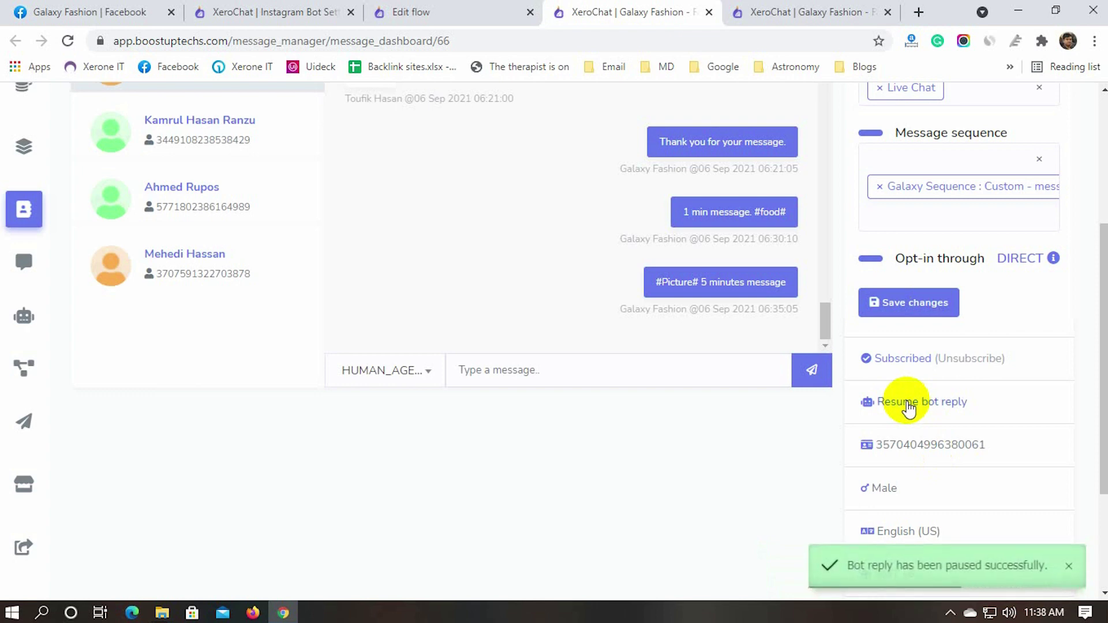
pyautogui.click(909, 405)
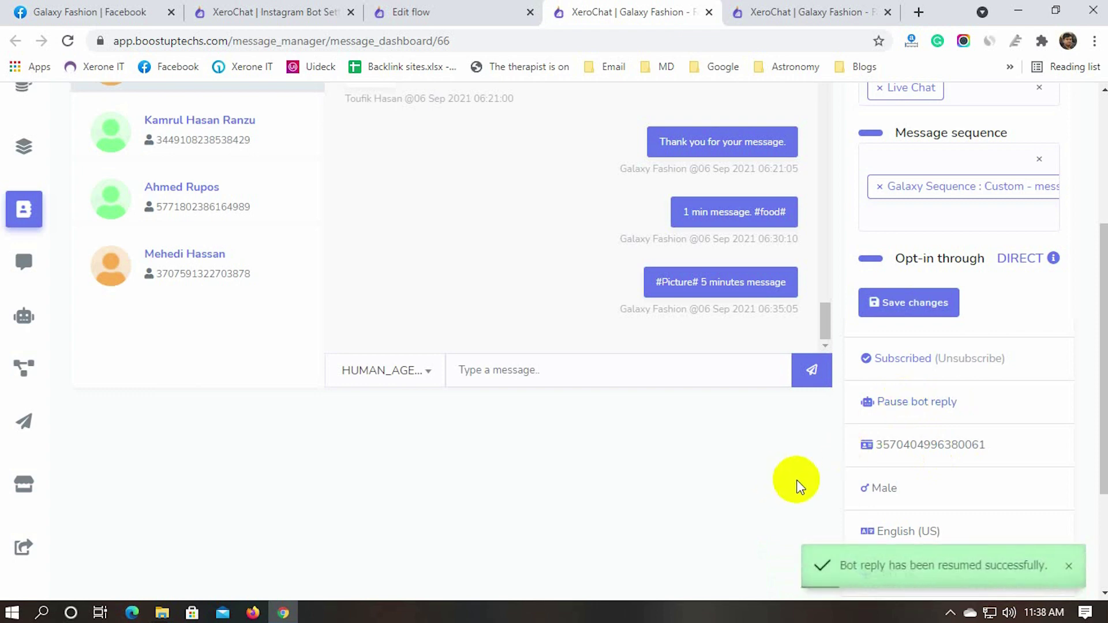
pyautogui.scroll(-3, 797, 485)
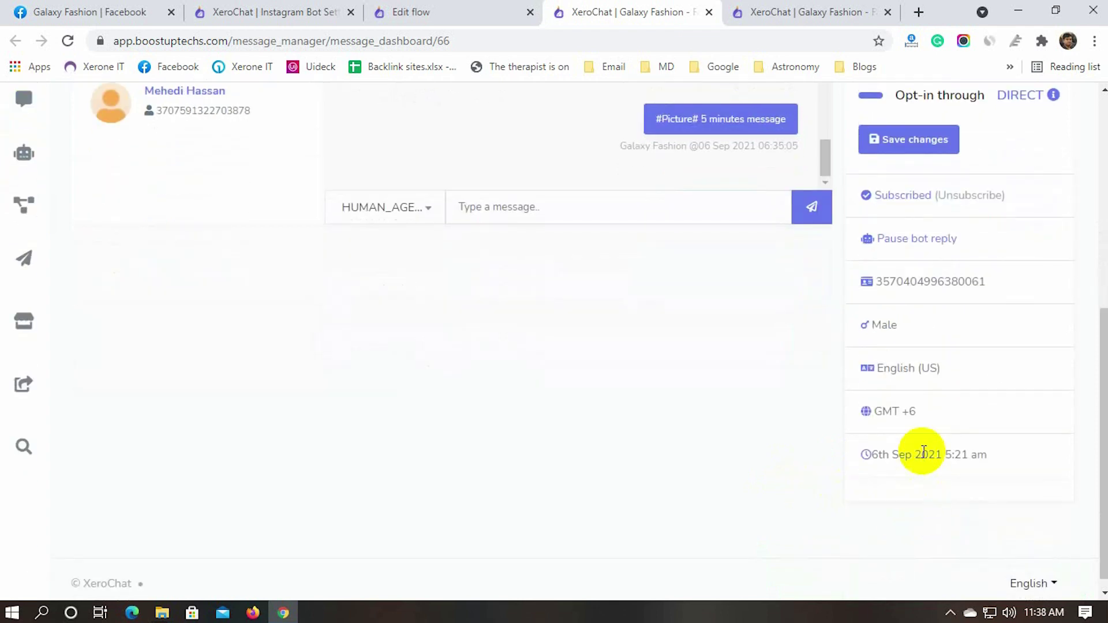
# Browse the Ranzu-labelled and third subscribers' chats, ending on the last subscriber's conversation
pyautogui.scroll(5, 911, 459)
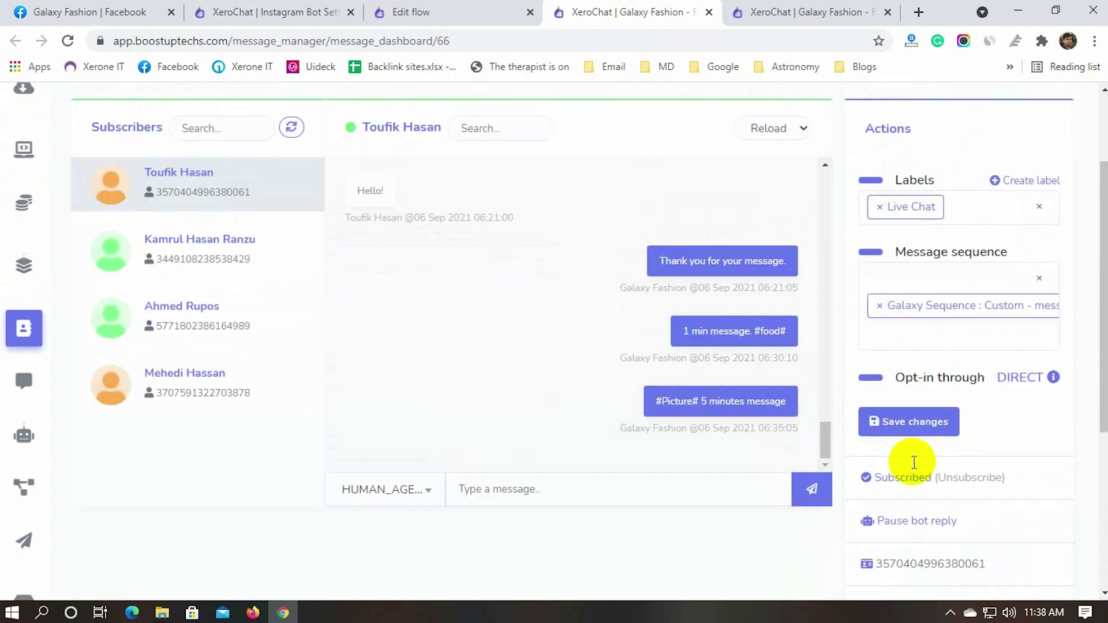
pyautogui.scroll(2, 914, 462)
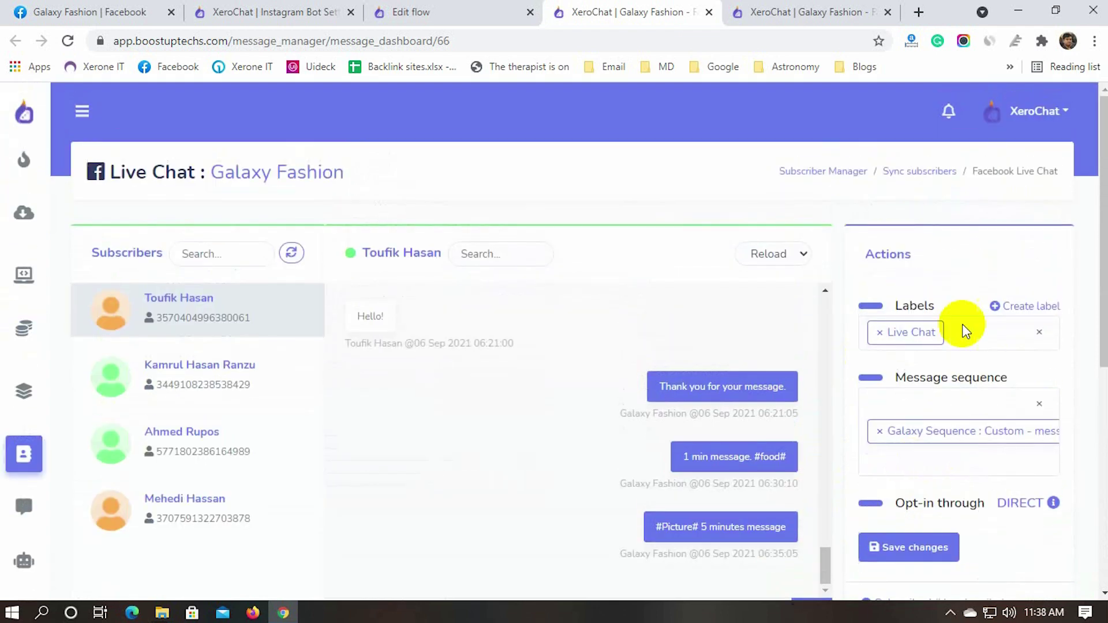
pyautogui.click(179, 375)
pyautogui.click(186, 446)
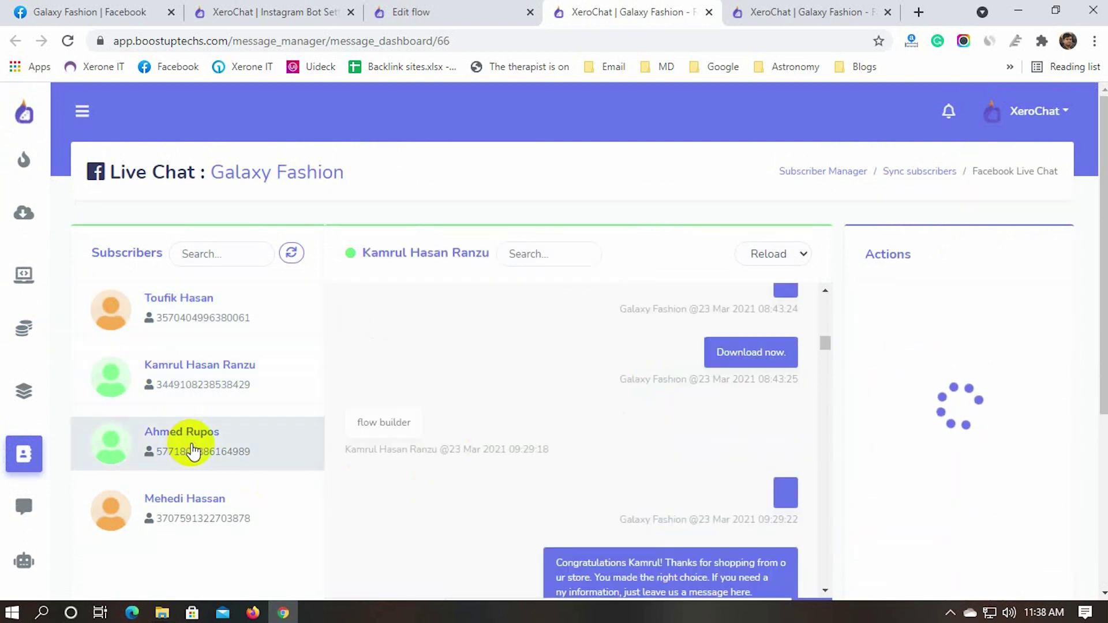
pyautogui.scroll(-1, 292, 433)
pyautogui.click(210, 420)
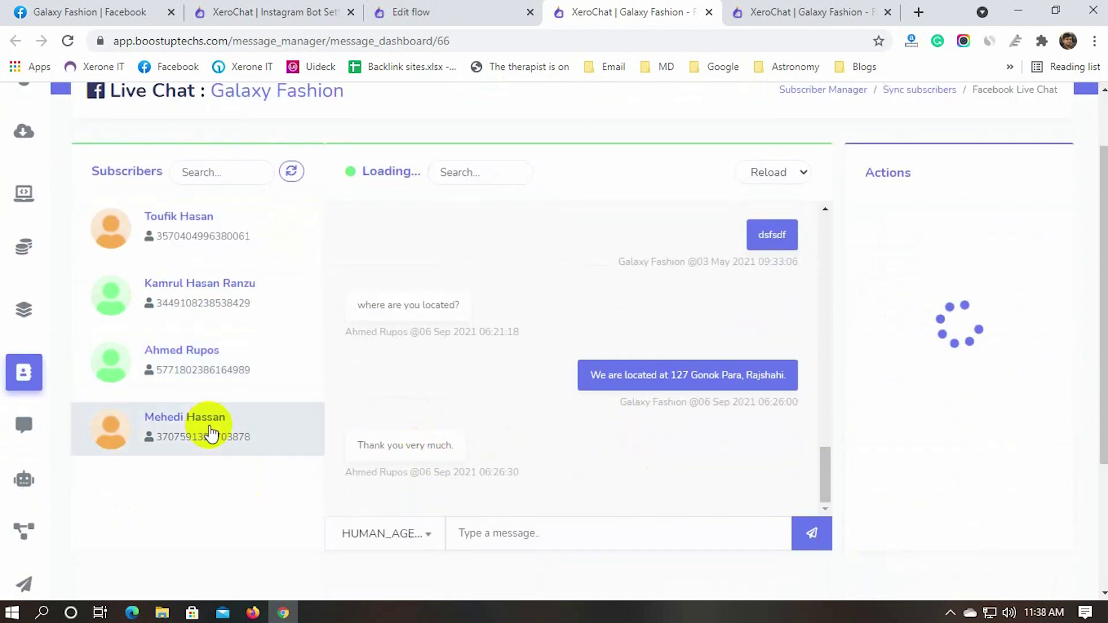
pyautogui.scroll(-1, 520, 441)
pyautogui.scroll(3, 534, 449)
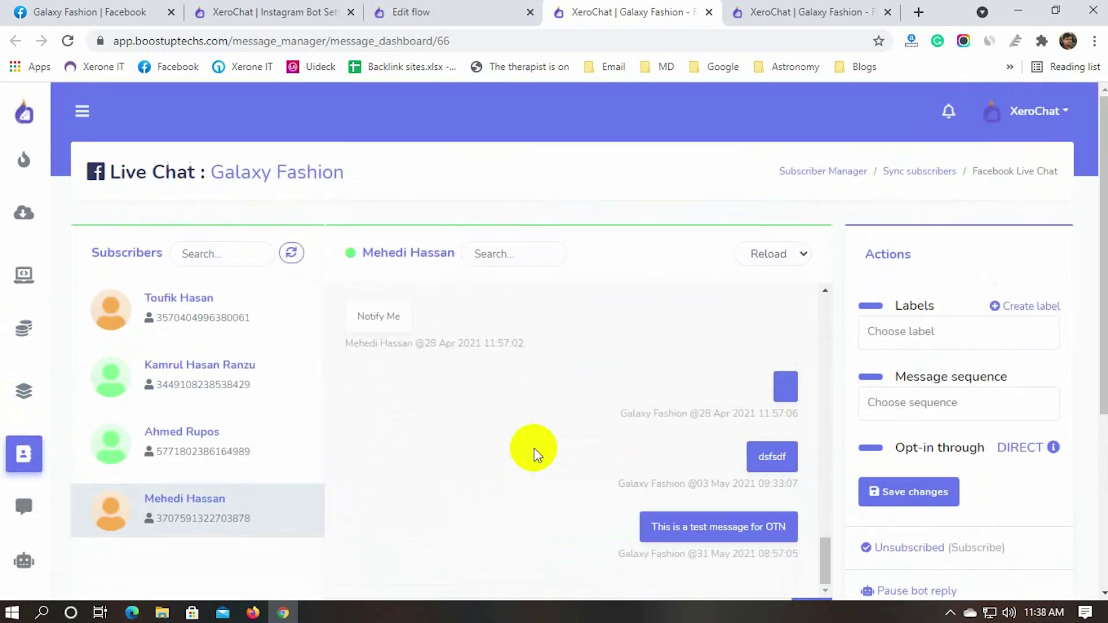